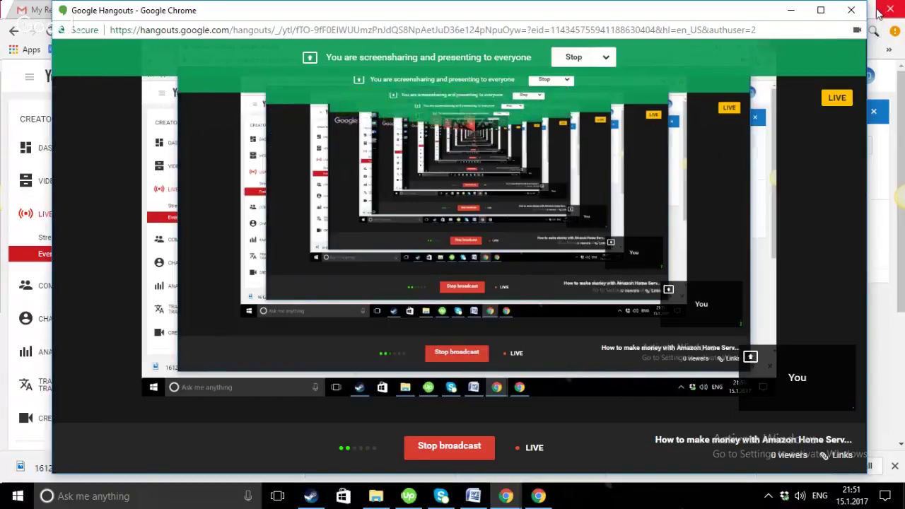
Minimise the Hangouts screen-share window so YouTube's live events page is in front
left_click(903, 120)
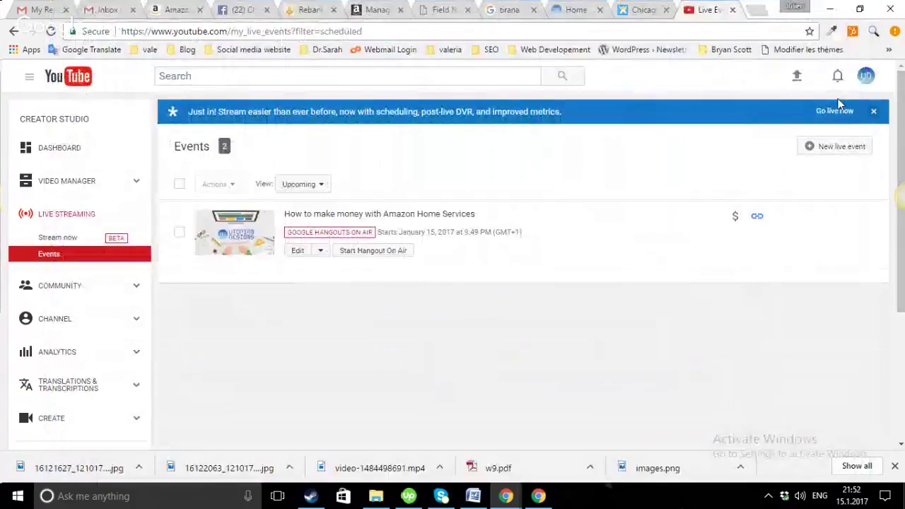
Switch to the Seller Central Manage Orders tab listing mattress removal and assembly orders
left_click(374, 10)
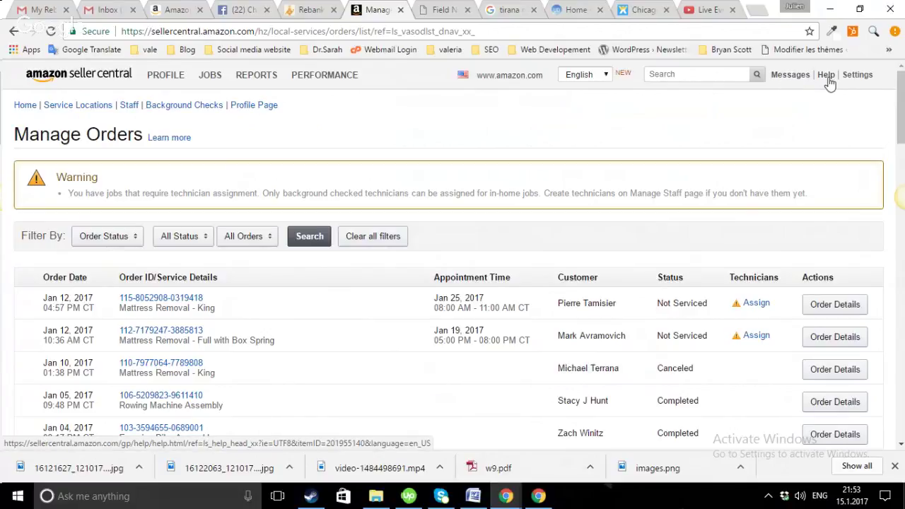
mouse_move(165, 75)
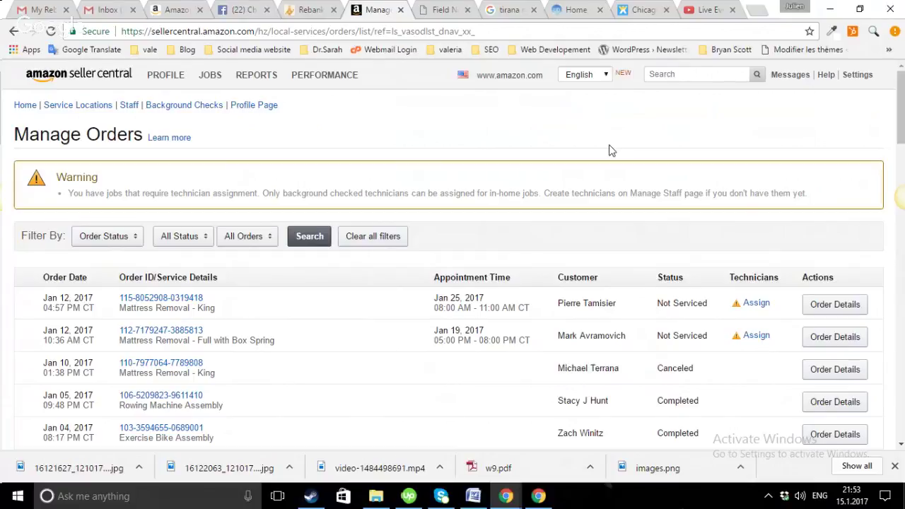
Go via PROFILE > Profile Page to Manage Services, listing Assembler services like Furniture Assembly
left_click(165, 79)
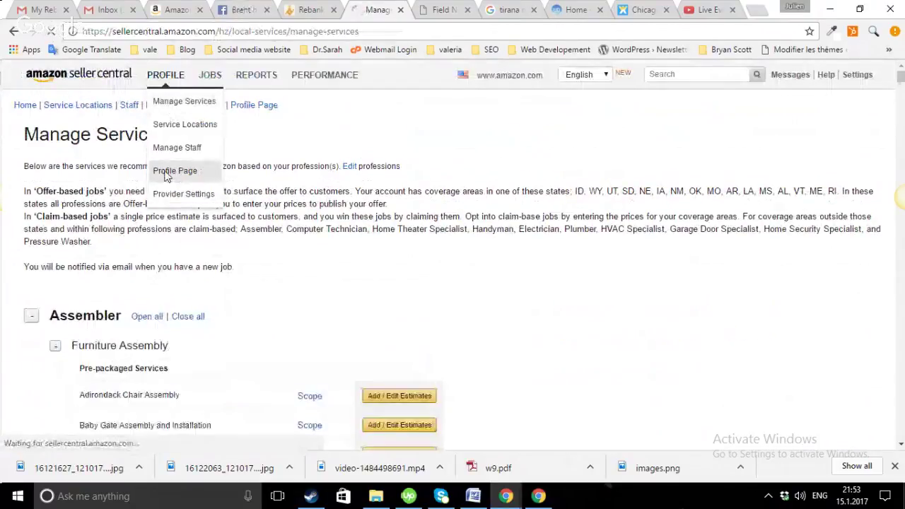
left_click(167, 172)
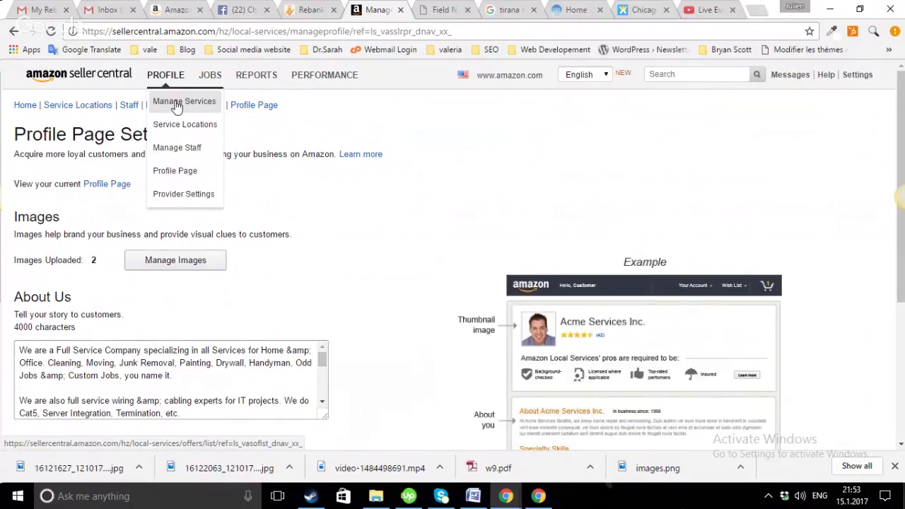
left_click(177, 104)
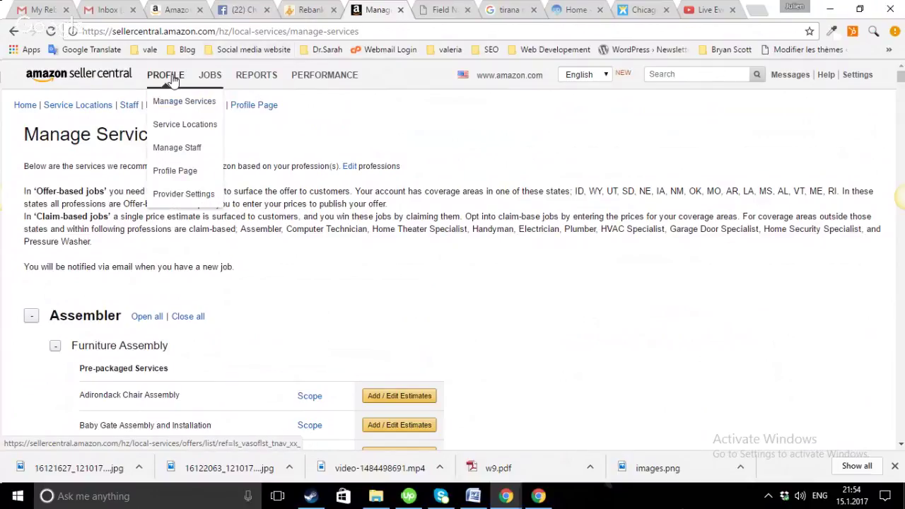
left_click(173, 104)
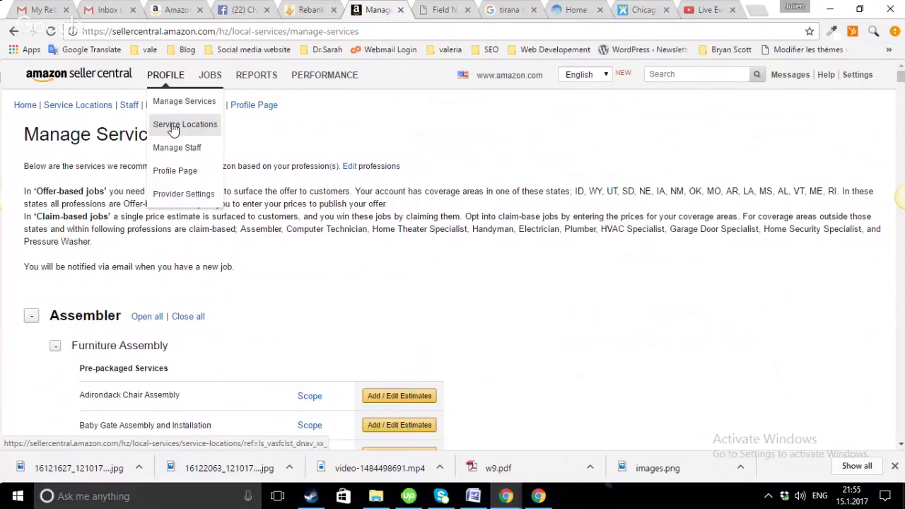
left_click(180, 103)
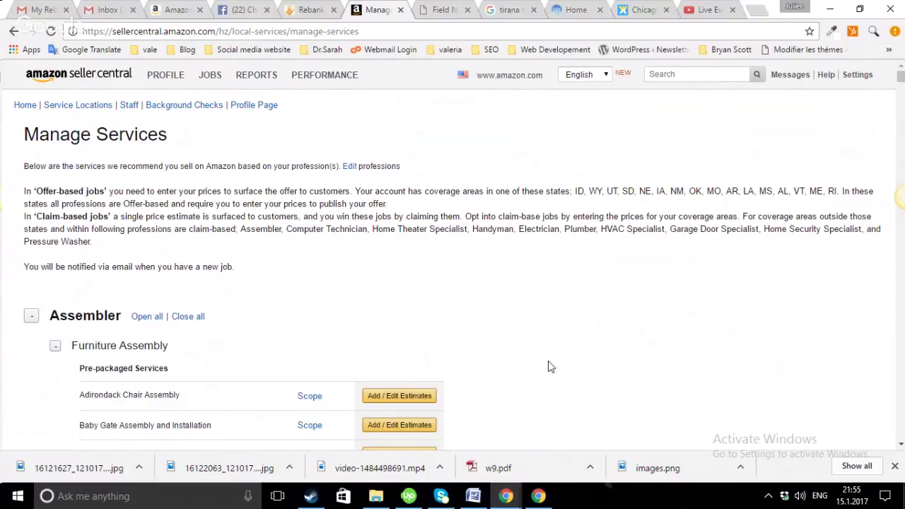
Scroll Pre-packaged Services to Furniture Assembly, where Chicago is $120.00 against a lowest $89.95
scroll(550, 367, "down", 1)
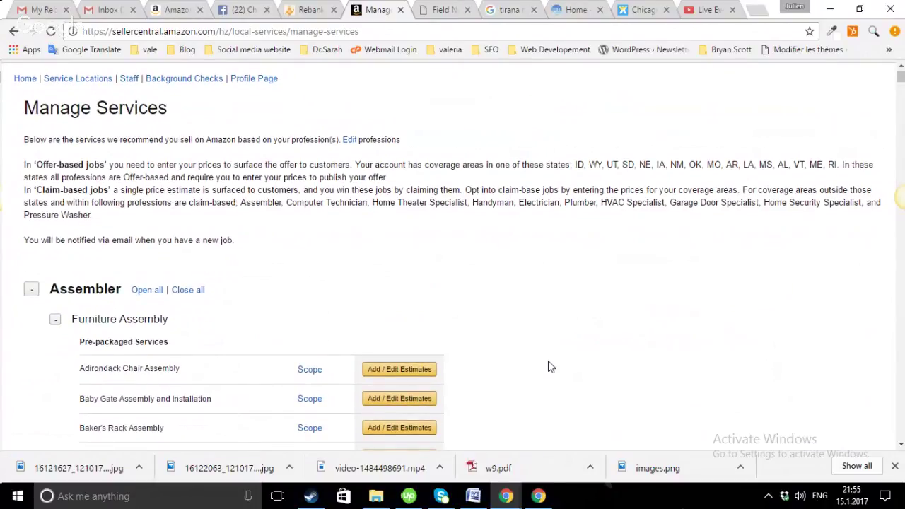
scroll(551, 367, "down", 1)
scroll(549, 363, "down", 1)
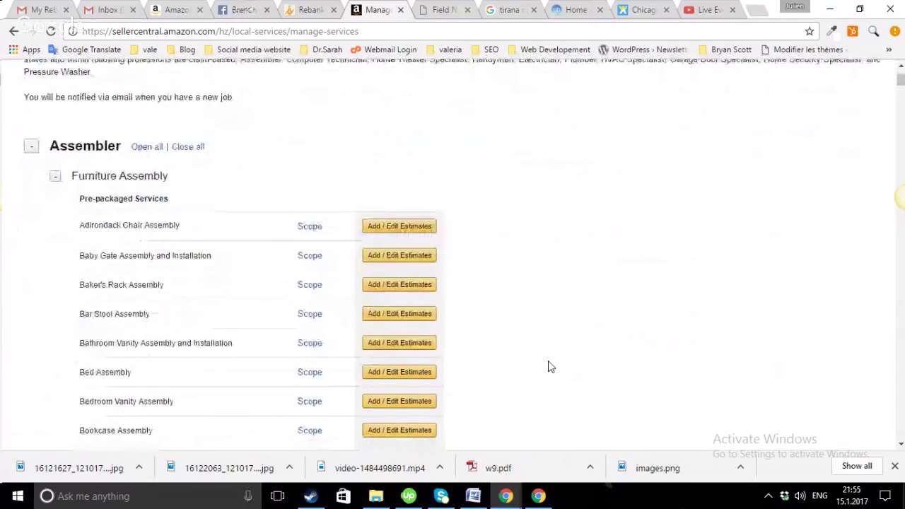
scroll(548, 363, "down", 1)
scroll(551, 367, "down", 1)
scroll(550, 367, "down", 1)
scroll(551, 367, "down", 1)
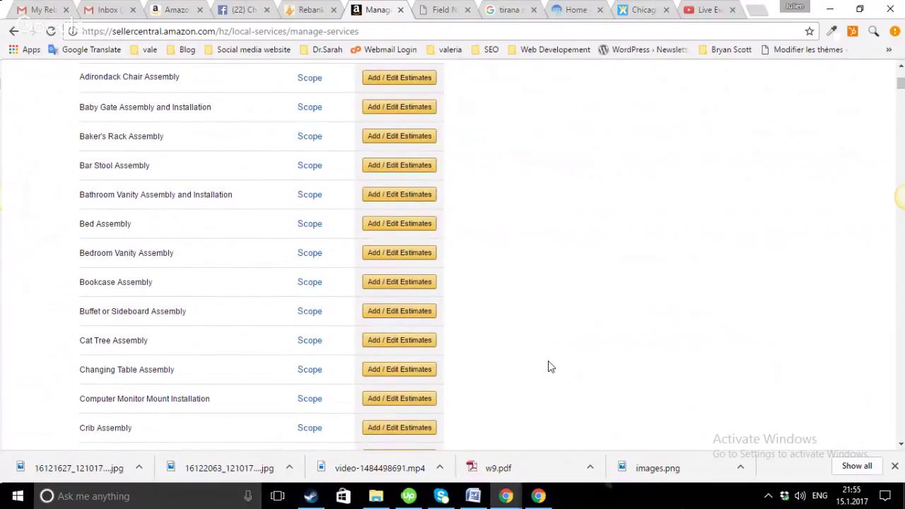
scroll(550, 367, "down", 1)
scroll(550, 367, "down", 3)
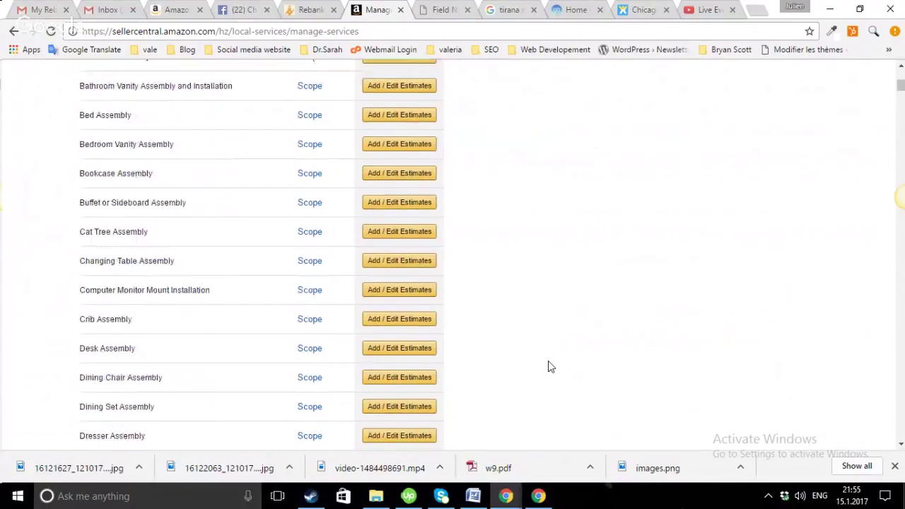
scroll(551, 367, "down", 1)
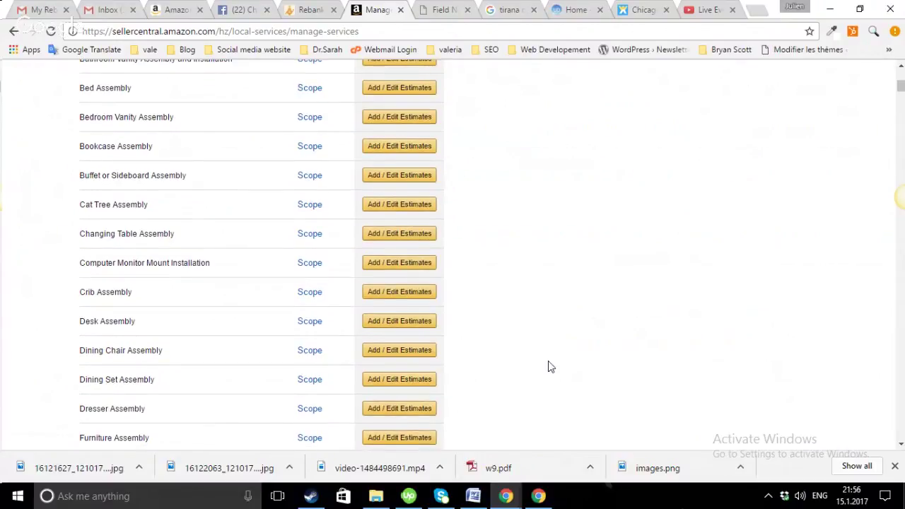
scroll(551, 366, "down", 2)
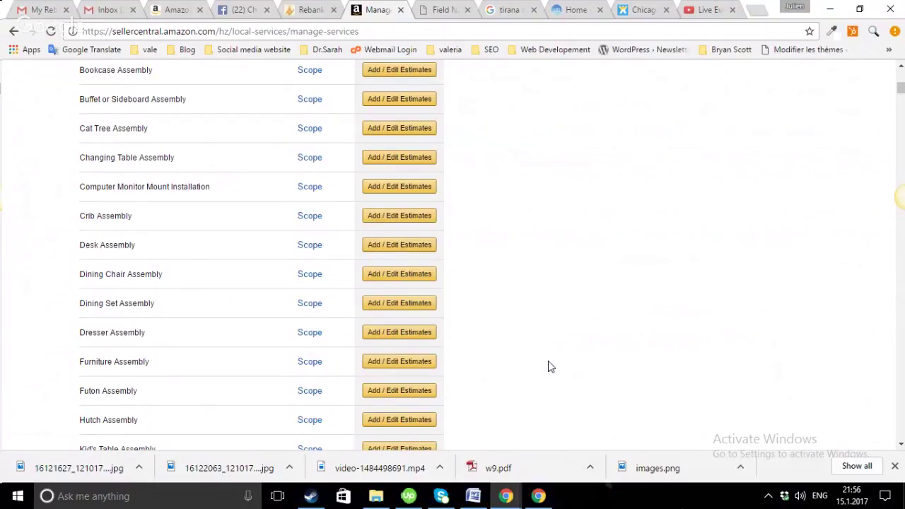
scroll(551, 366, "down", 1)
scroll(551, 366, "down", 1)
scroll(551, 366, "down", 1)
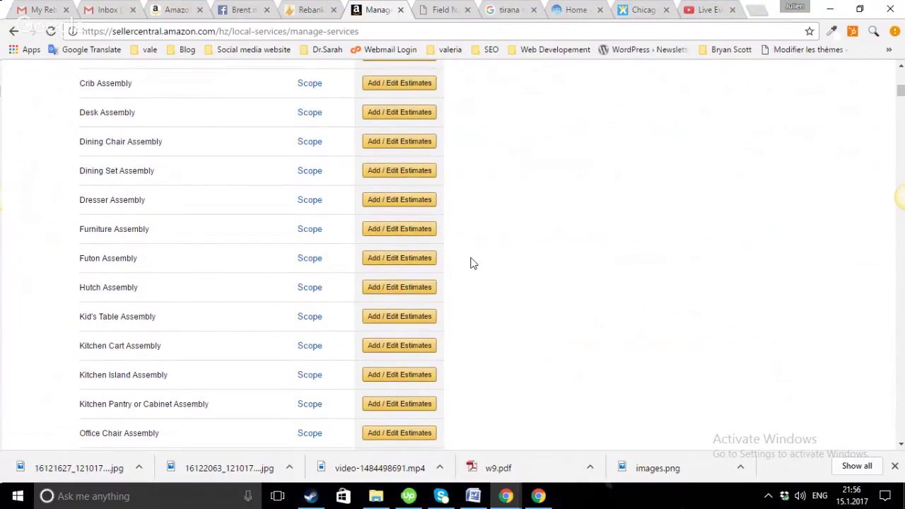
left_click_drag(471, 262, 422, 241)
Beat the lowest Furniture Assembly estimates by 1%: Rockford $112.81, Chicago $89.05, and save
left_click(417, 240)
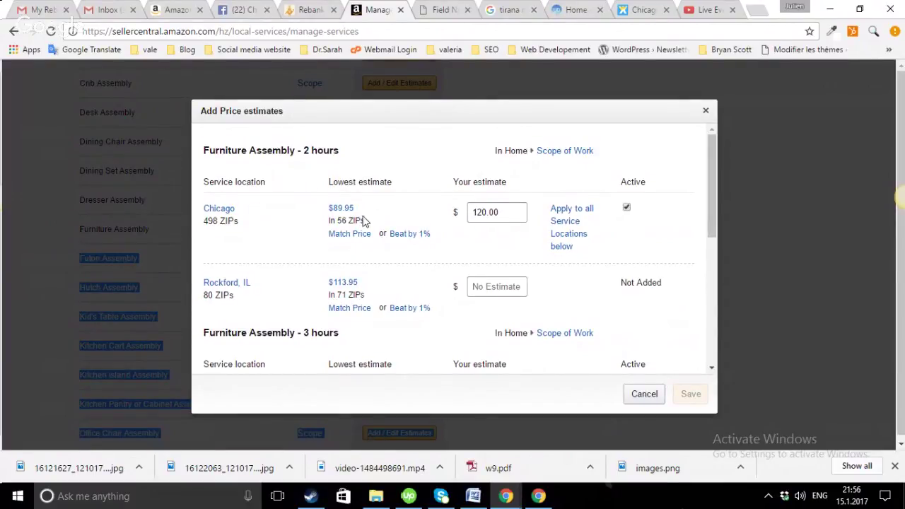
left_click(408, 309)
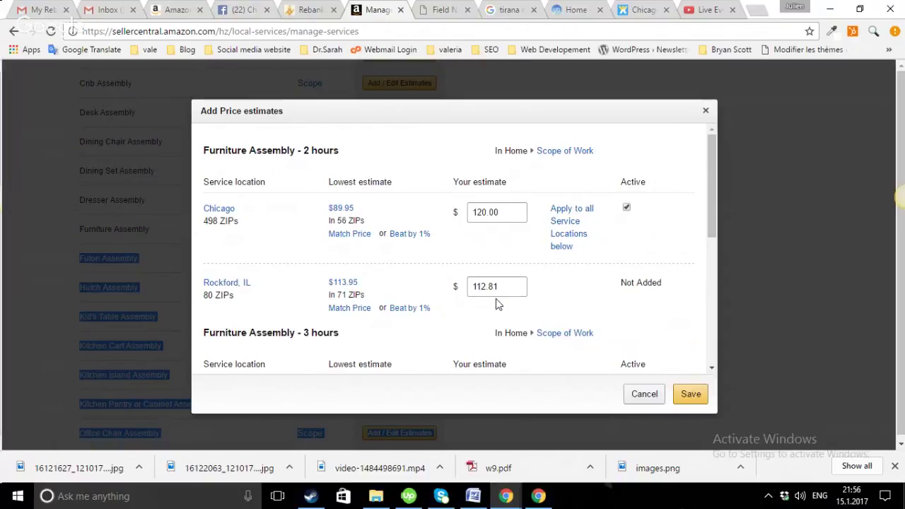
left_click(408, 234)
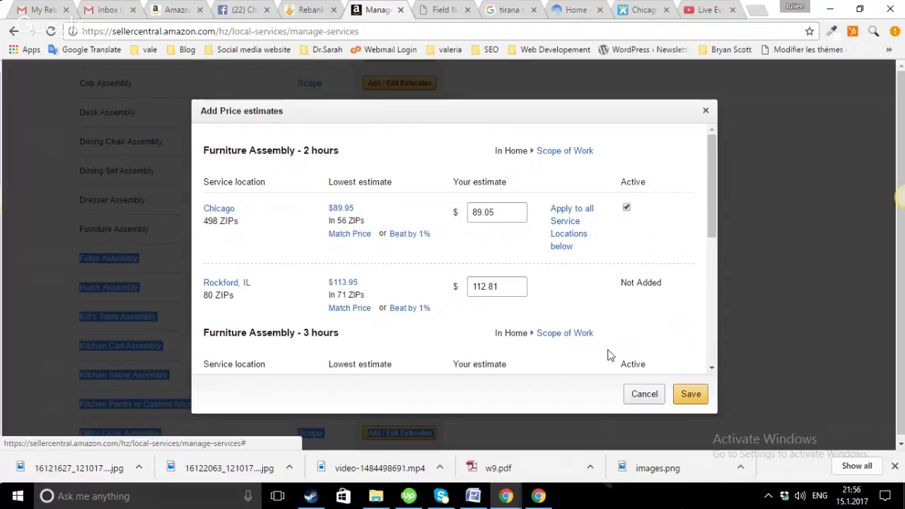
left_click(684, 395)
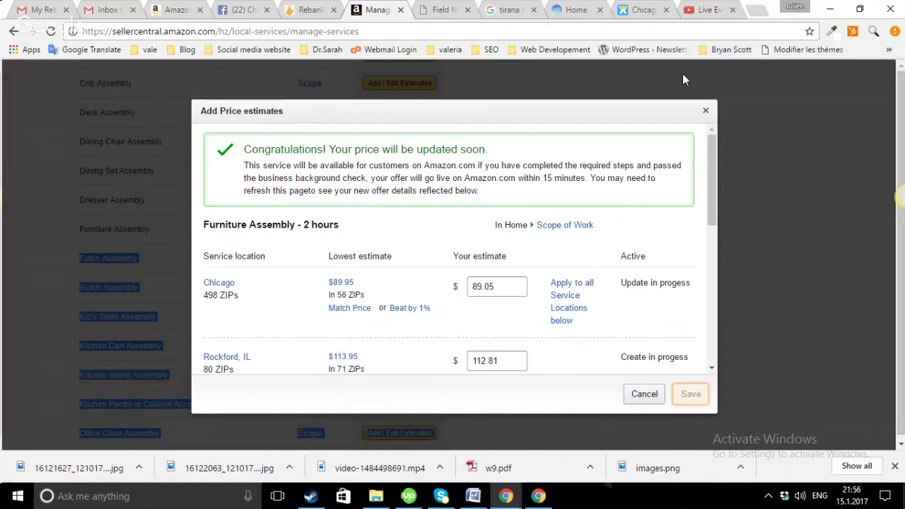
triple_click(700, 109)
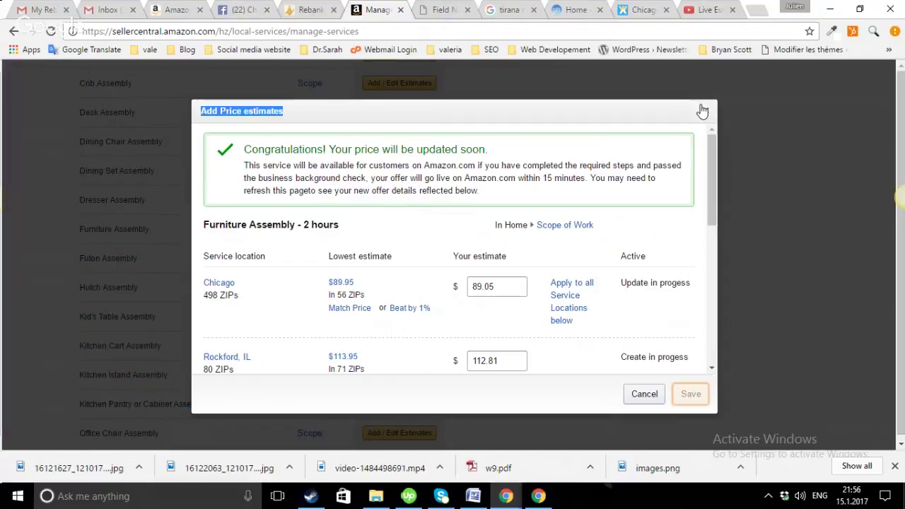
Close the estimates dialog and leave custom-request estimates enabled
left_click(702, 111)
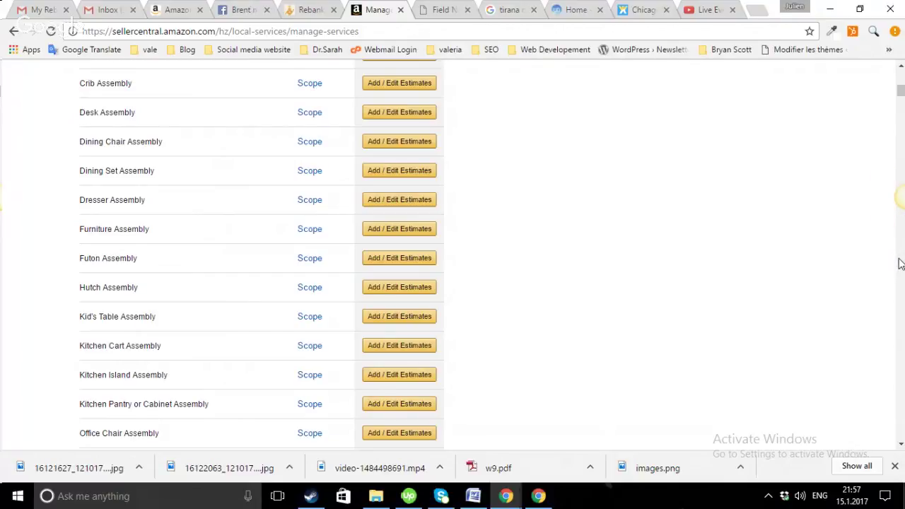
scroll(899, 263, "down", 5)
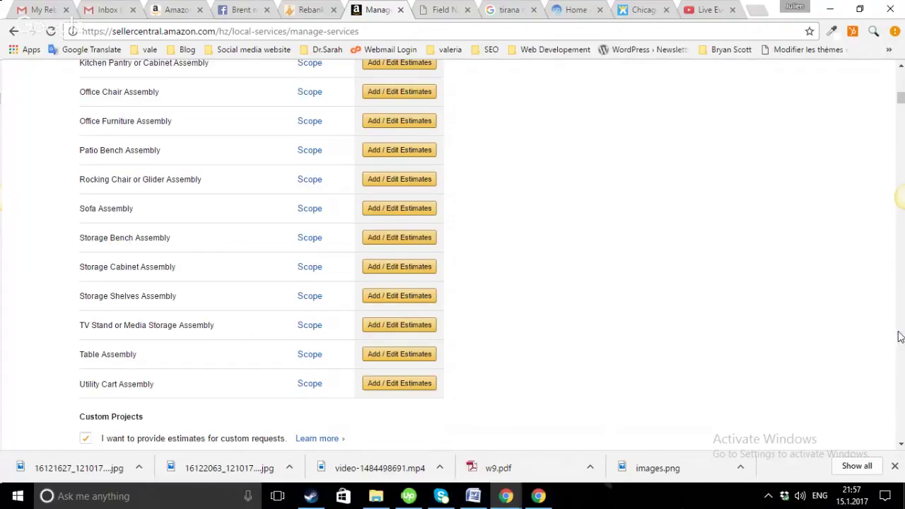
scroll(900, 338, "down", 5)
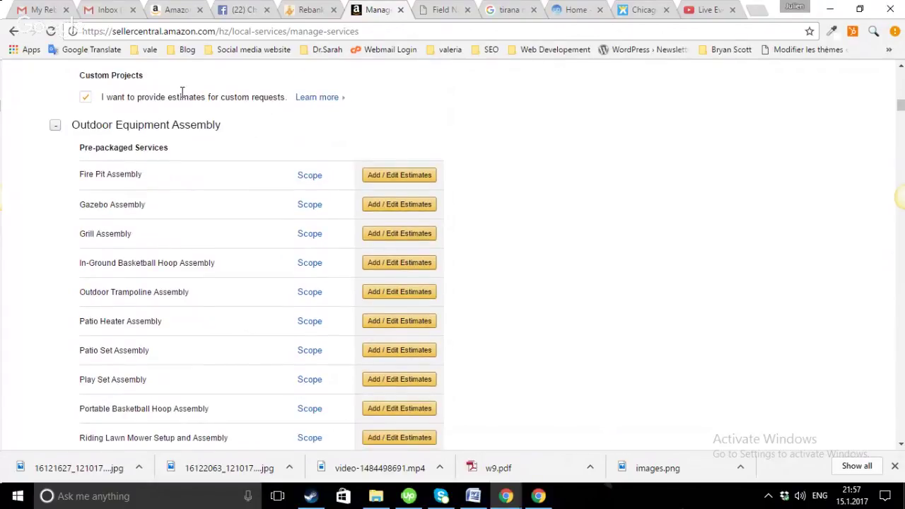
left_click(86, 98)
left_click(85, 99)
left_click(85, 99)
Scroll down to the Sports/Fitness services, from Air Hockey Table to Treadmill Assembly
scroll(808, 330, "down", 1)
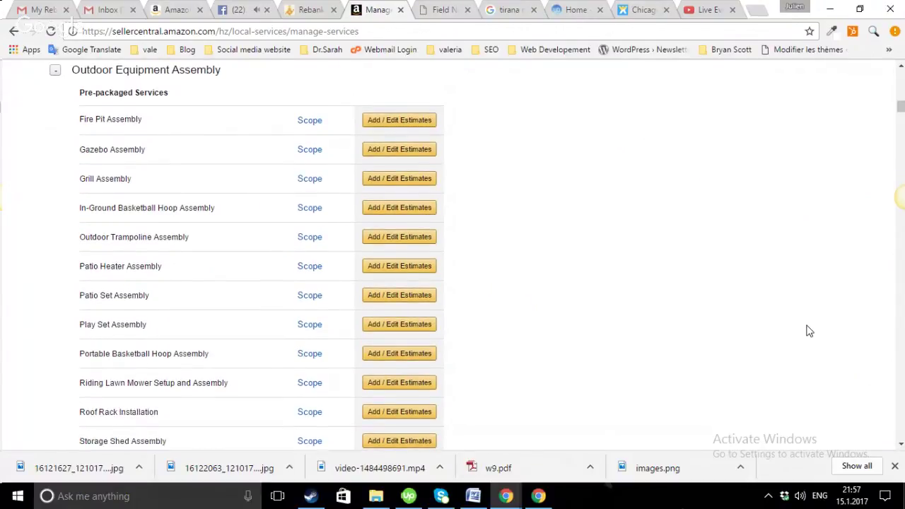
scroll(809, 331, "down", 3)
scroll(809, 330, "down", 1)
scroll(809, 331, "down", 1)
scroll(808, 331, "down", 2)
scroll(809, 331, "down", 1)
scroll(809, 331, "down", 1)
scroll(809, 331, "down", 1)
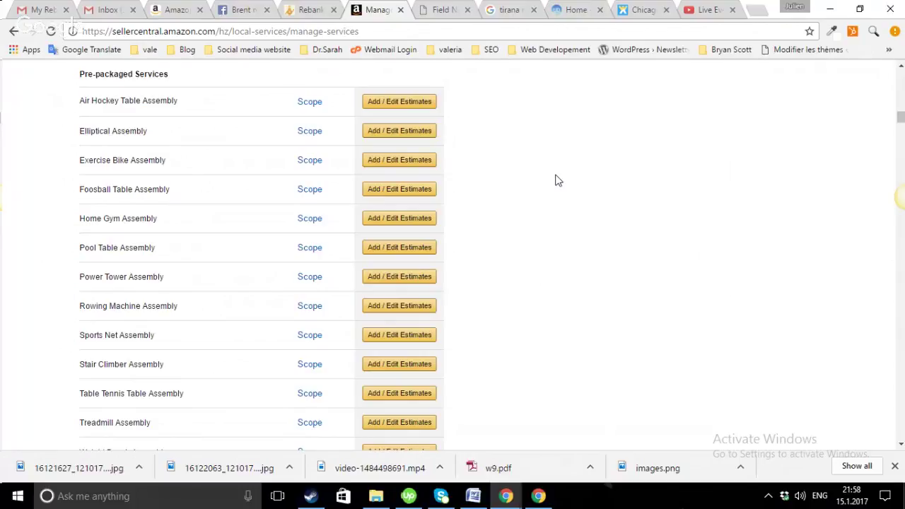
left_click(309, 132)
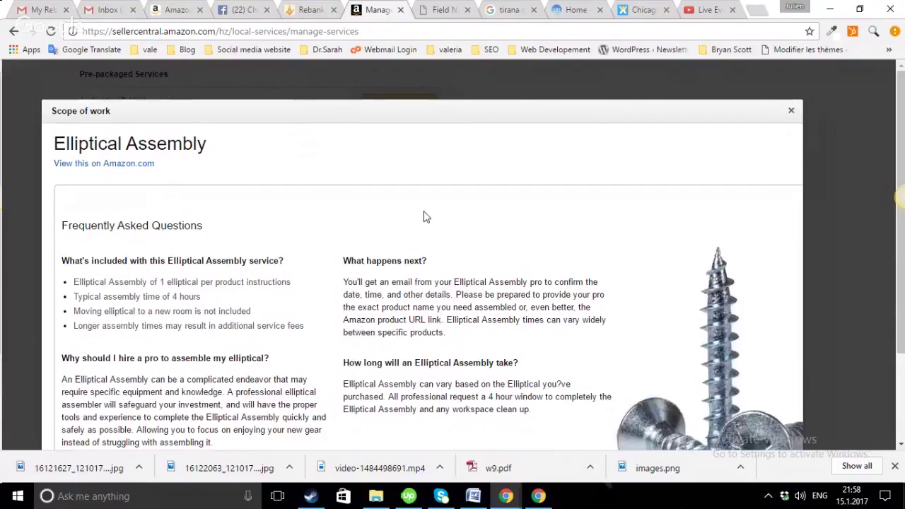
left_click(791, 112)
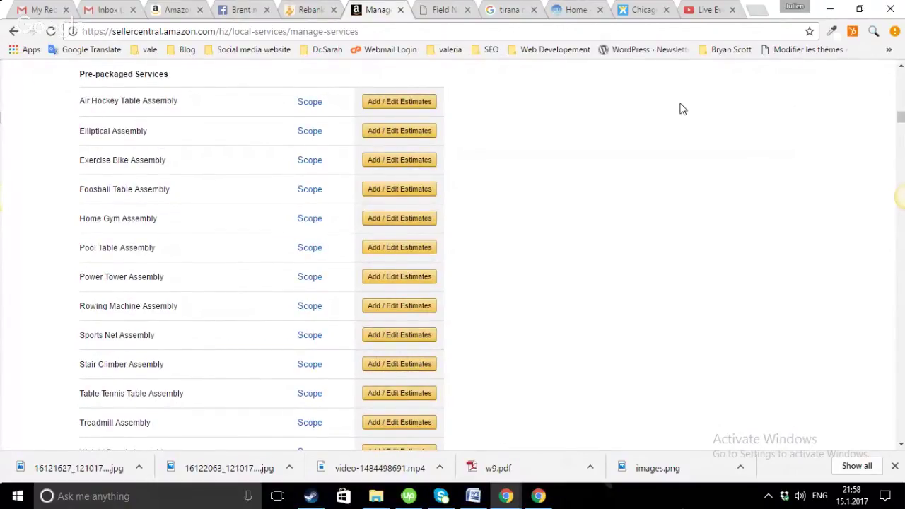
left_click_drag(452, 424, 267, 165)
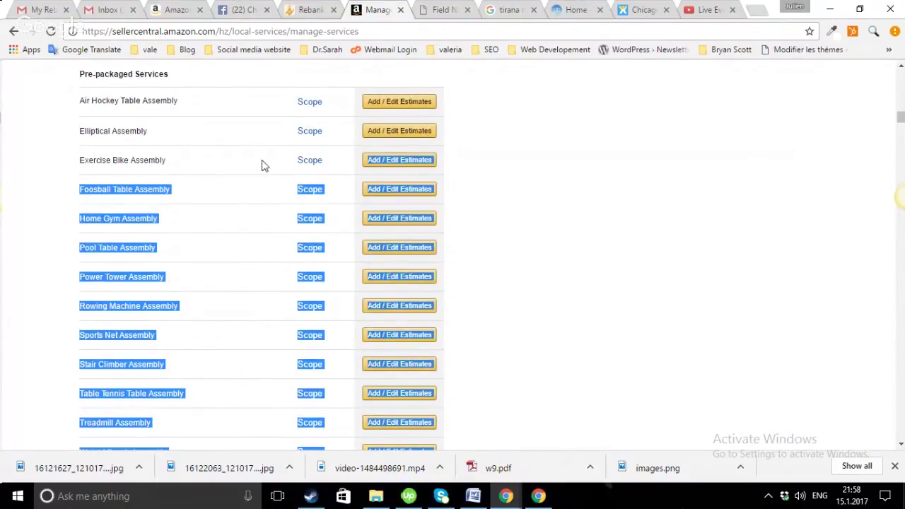
left_click(262, 166)
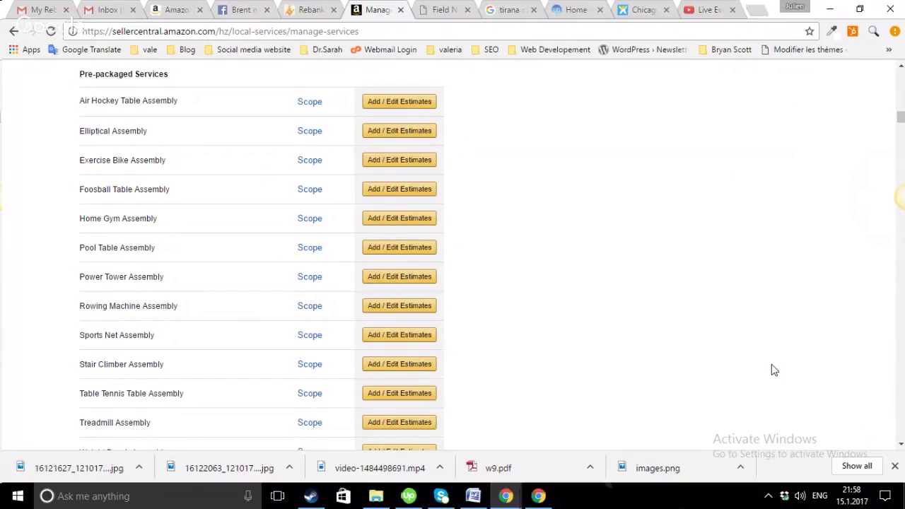
scroll(772, 365, "down", 1)
scroll(771, 366, "down", 1)
scroll(772, 365, "down", 1)
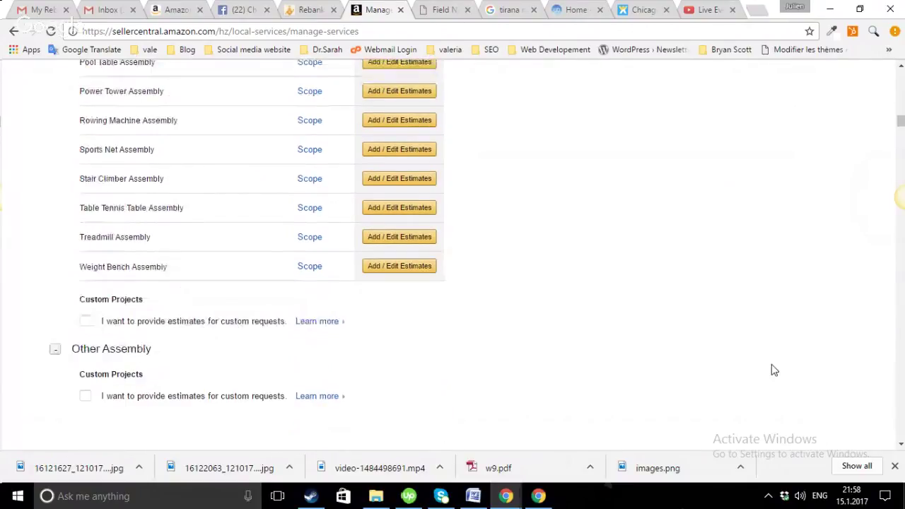
scroll(771, 365, "down", 1)
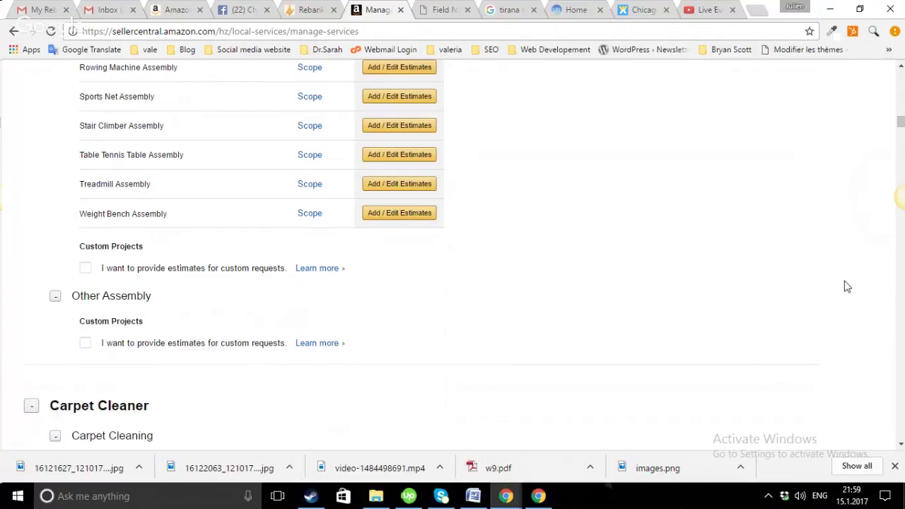
scroll(847, 287, "down", 1)
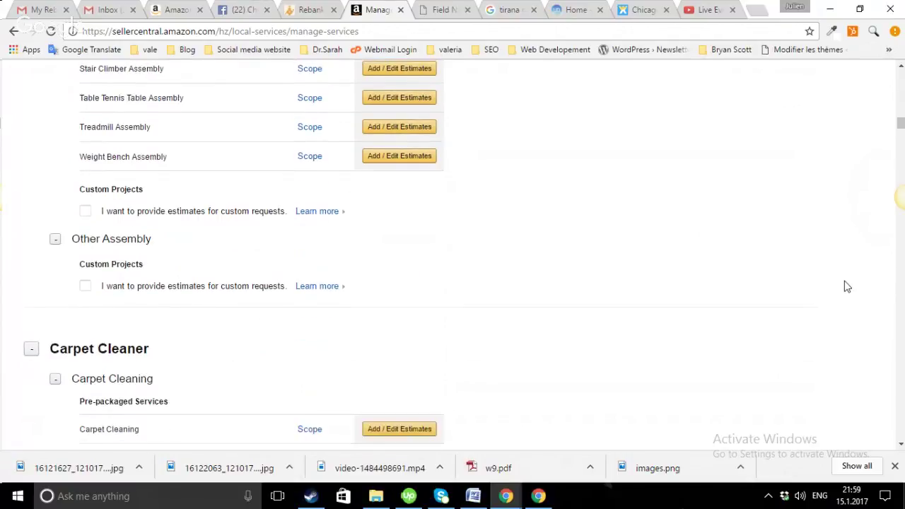
scroll(847, 286, "down", 2)
scroll(847, 287, "down", 2)
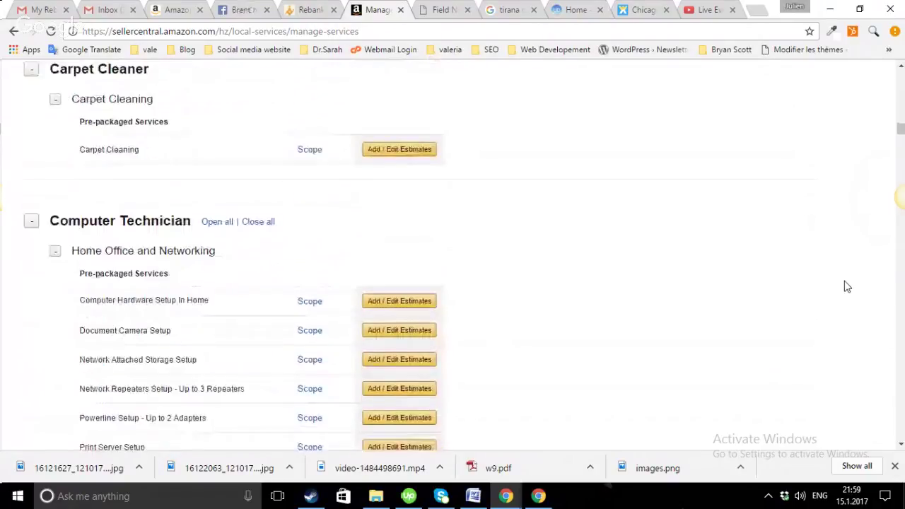
scroll(846, 286, "down", 1)
scroll(846, 287, "down", 1)
scroll(847, 286, "down", 1)
scroll(847, 286, "down", 1)
scroll(847, 286, "down", 1)
scroll(847, 286, "down", 1)
scroll(847, 286, "down", 2)
scroll(847, 287, "down", 1)
scroll(847, 286, "down", 1)
scroll(847, 286, "down", 1)
scroll(847, 286, "down", 1)
scroll(847, 287, "down", 1)
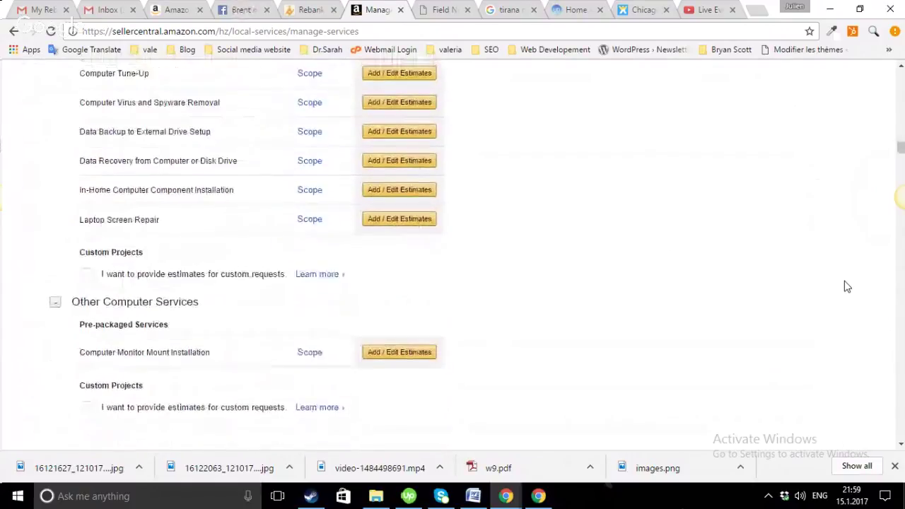
scroll(847, 286, "down", 1)
scroll(847, 286, "down", 1)
scroll(847, 286, "down", 1)
scroll(847, 286, "down", 1)
scroll(847, 287, "down", 1)
scroll(847, 287, "down", 1)
scroll(846, 287, "down", 1)
scroll(846, 286, "down", 1)
scroll(847, 286, "down", 1)
scroll(847, 286, "down", 1)
scroll(847, 286, "down", 1)
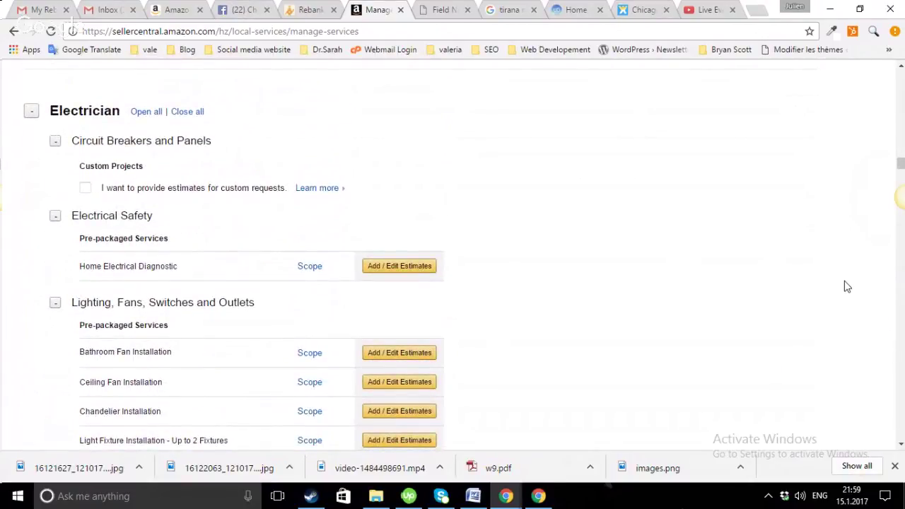
scroll(847, 286, "down", 1)
scroll(847, 286, "down", 1)
scroll(847, 287, "down", 1)
scroll(847, 286, "down", 1)
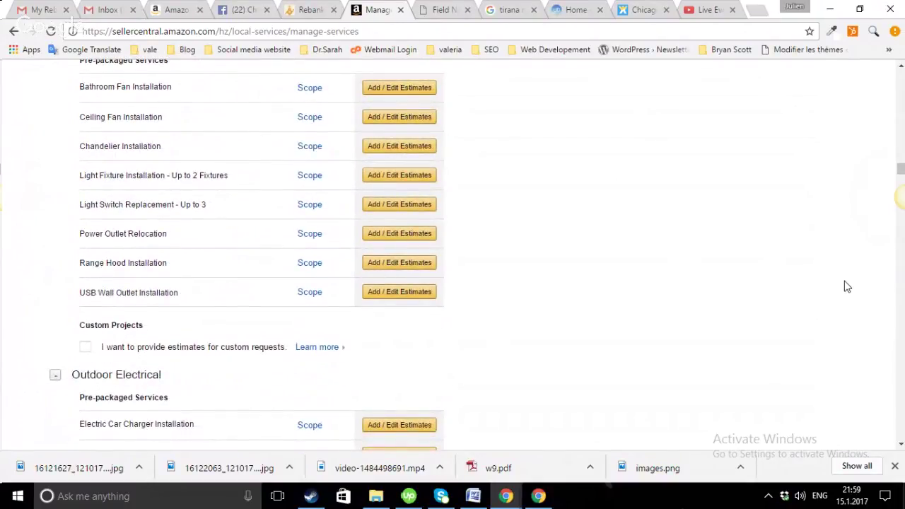
scroll(847, 286, "down", 1)
scroll(846, 286, "down", 1)
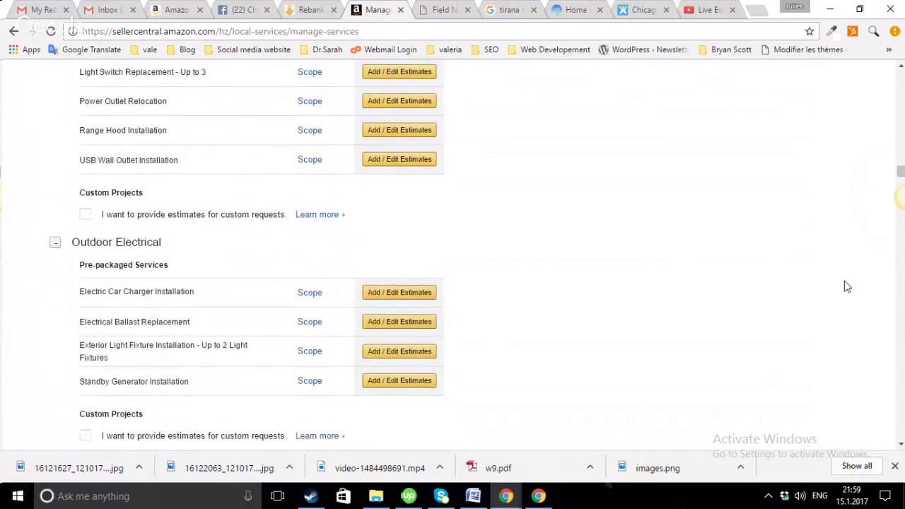
scroll(846, 286, "down", 3)
scroll(846, 286, "down", 1)
scroll(847, 287, "down", 1)
scroll(847, 286, "down", 1)
scroll(847, 286, "down", 1)
scroll(847, 286, "down", 1)
scroll(846, 287, "down", 1)
scroll(847, 287, "down", 1)
scroll(847, 287, "down", 1)
scroll(847, 286, "down", 1)
scroll(847, 286, "down", 1)
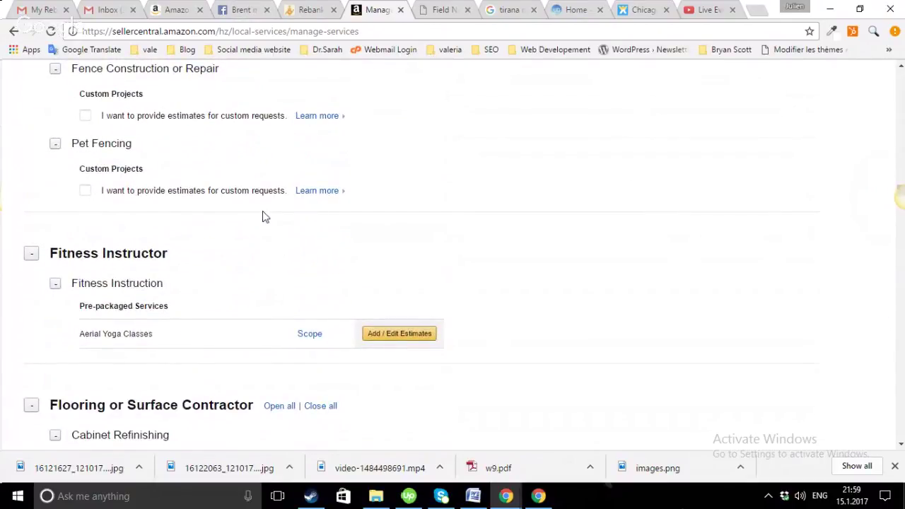
left_click(322, 191)
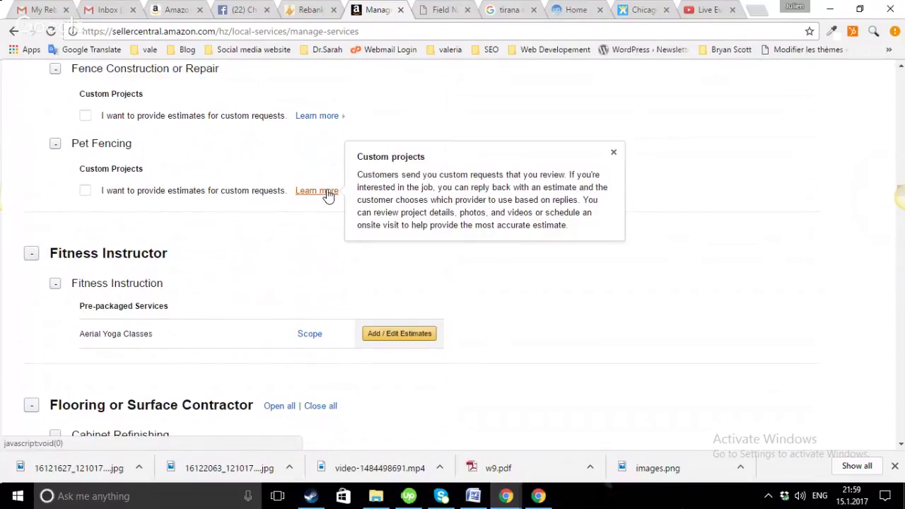
left_click(625, 309)
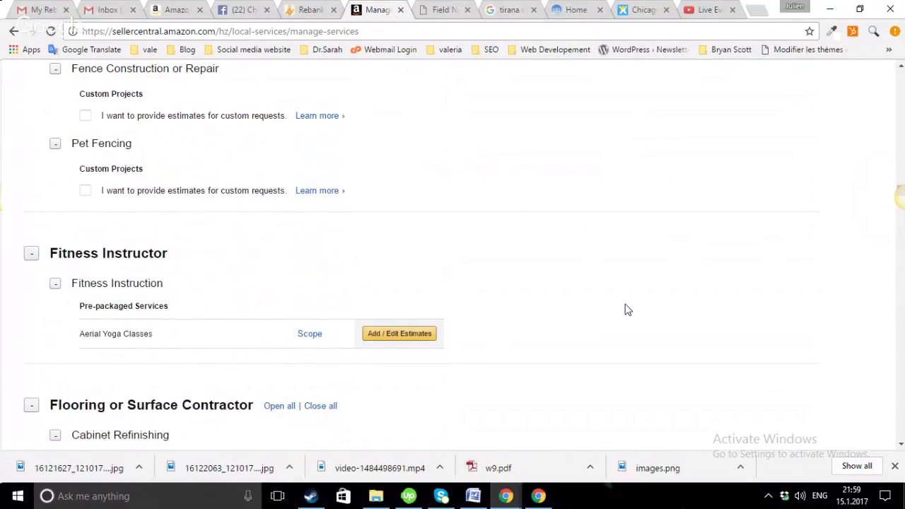
scroll(626, 309, "down", 1)
scroll(625, 309, "down", 1)
scroll(625, 309, "down", 2)
scroll(626, 309, "down", 1)
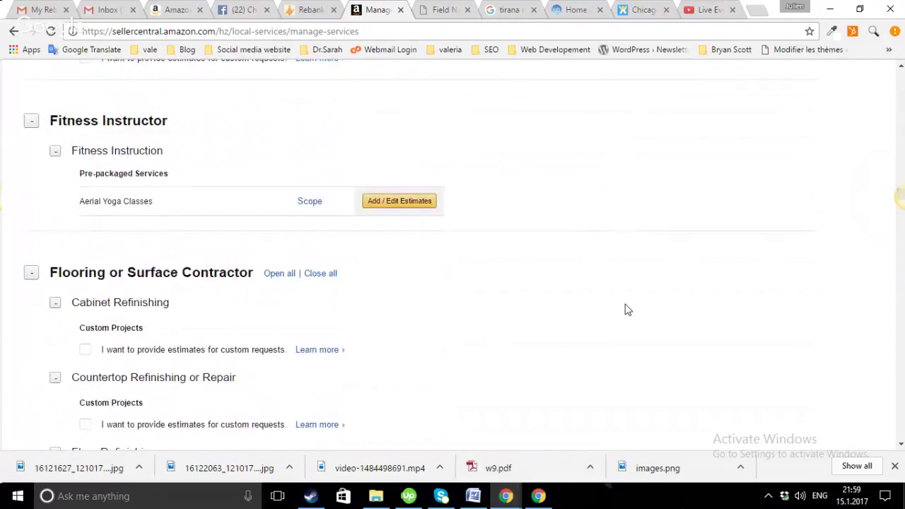
scroll(625, 309, "down", 1)
scroll(625, 308, "down", 1)
scroll(625, 309, "down", 1)
scroll(625, 309, "down", 1)
scroll(625, 309, "down", 1)
scroll(626, 309, "down", 1)
scroll(626, 308, "down", 1)
scroll(626, 309, "down", 1)
scroll(625, 309, "down", 1)
scroll(625, 309, "down", 1)
scroll(626, 309, "down", 1)
scroll(626, 308, "down", 1)
scroll(626, 309, "down", 1)
scroll(626, 309, "down", 1)
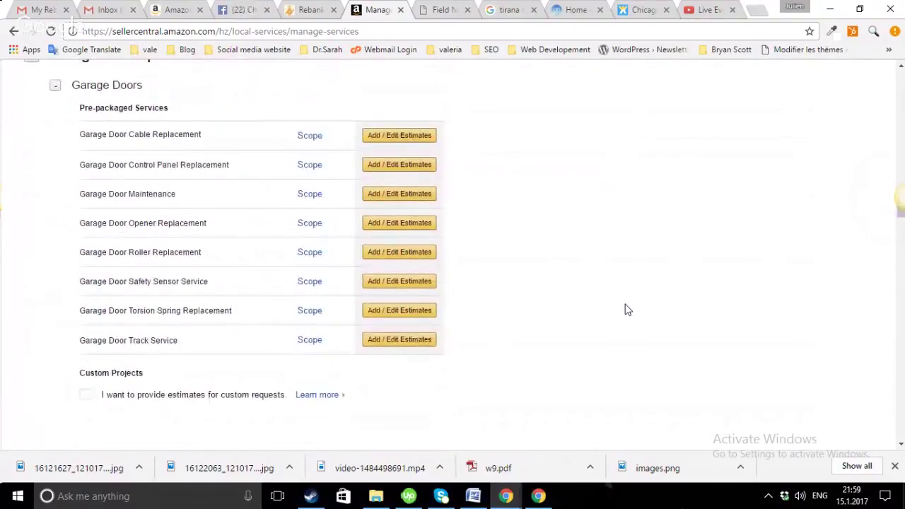
scroll(626, 309, "down", 4)
scroll(626, 309, "down", 1)
scroll(626, 309, "down", 1)
scroll(625, 309, "down", 1)
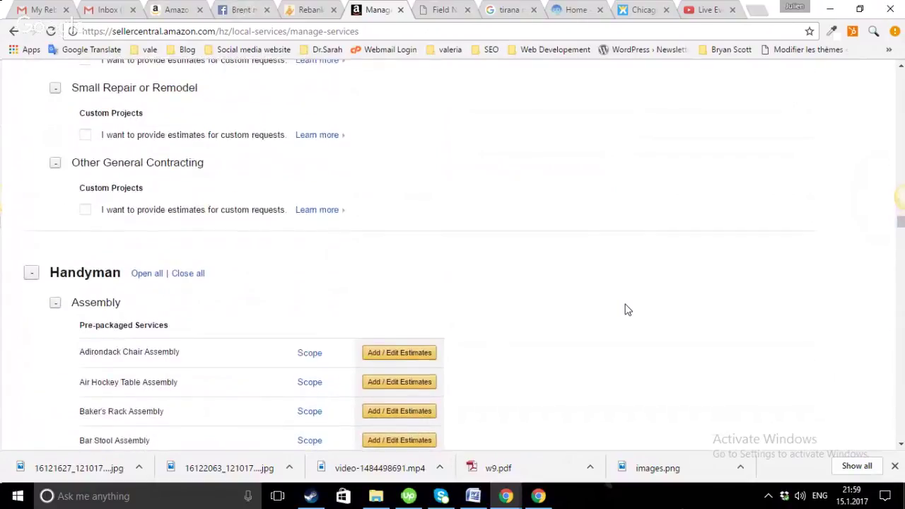
scroll(626, 309, "down", 1)
scroll(625, 308, "down", 1)
scroll(625, 309, "down", 1)
scroll(626, 308, "down", 1)
scroll(625, 308, "down", 1)
scroll(625, 309, "down", 1)
scroll(626, 308, "down", 1)
scroll(625, 309, "down", 1)
scroll(625, 309, "down", 1)
scroll(625, 309, "down", 1)
scroll(625, 309, "down", 1)
scroll(625, 309, "down", 1)
scroll(626, 309, "down", 1)
scroll(626, 309, "down", 1)
scroll(625, 309, "down", 5)
scroll(626, 309, "down", 1)
scroll(626, 309, "down", 1)
scroll(626, 309, "down", 1)
scroll(626, 309, "down", 1)
scroll(626, 309, "down", 3)
scroll(626, 309, "down", 1)
scroll(625, 309, "down", 1)
scroll(626, 309, "down", 1)
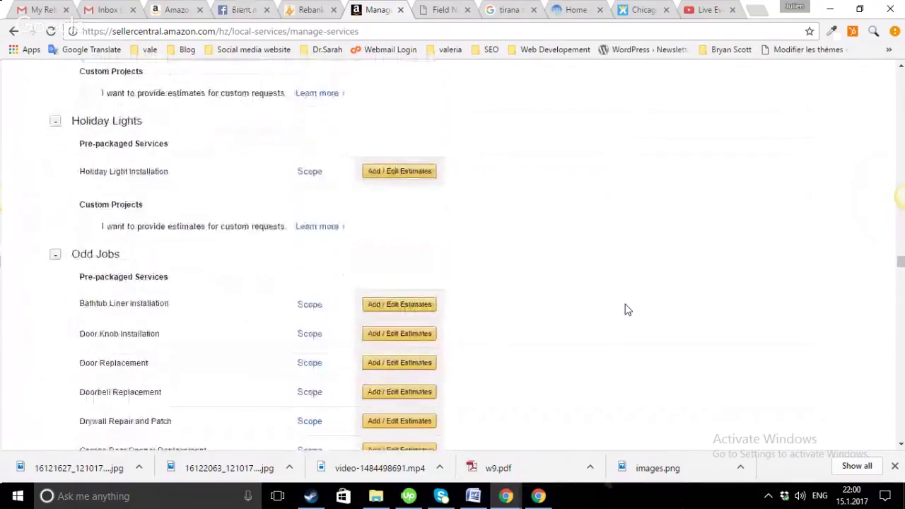
scroll(625, 309, "down", 1)
scroll(625, 308, "down", 1)
scroll(626, 309, "down", 1)
scroll(626, 309, "down", 1)
scroll(626, 309, "down", 1)
scroll(625, 309, "down", 1)
scroll(626, 308, "down", 1)
scroll(625, 308, "down", 1)
scroll(626, 309, "down", 1)
scroll(626, 309, "down", 1)
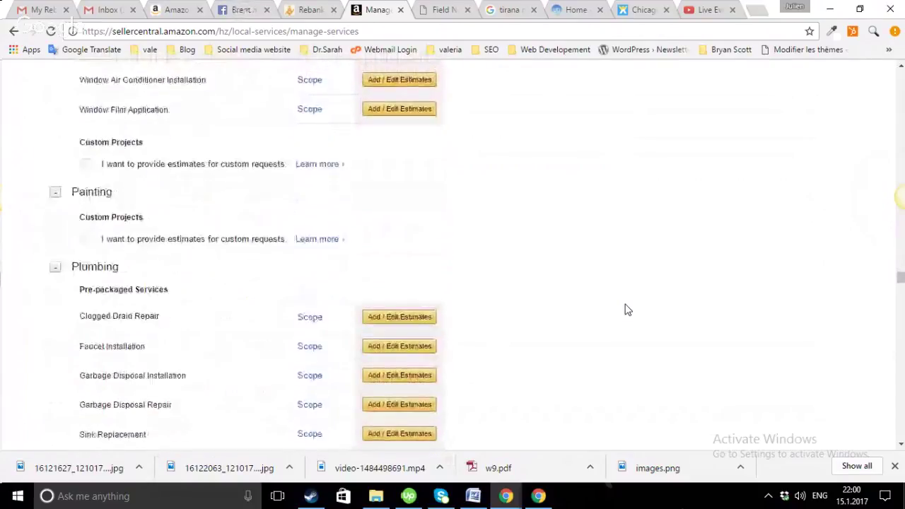
scroll(625, 309, "down", 4)
scroll(626, 309, "down", 1)
scroll(626, 309, "down", 3)
scroll(625, 308, "down", 1)
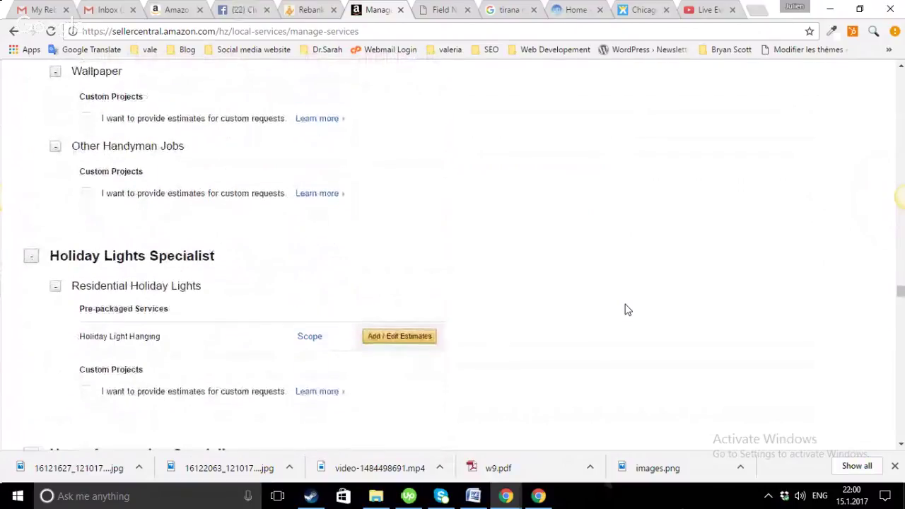
scroll(625, 308, "down", 1)
scroll(625, 309, "down", 1)
scroll(626, 309, "down", 4)
scroll(625, 309, "down", 4)
scroll(625, 309, "down", 2)
scroll(626, 309, "down", 1)
scroll(625, 309, "down", 3)
scroll(626, 309, "down", 2)
scroll(626, 309, "down", 1)
scroll(626, 309, "down", 1)
scroll(626, 309, "down", 1)
scroll(625, 309, "down", 1)
scroll(625, 309, "down", 1)
scroll(626, 309, "down", 2)
scroll(625, 309, "down", 1)
scroll(625, 309, "down", 1)
scroll(626, 309, "down", 1)
scroll(626, 308, "down", 1)
scroll(625, 309, "down", 1)
scroll(626, 309, "down", 1)
scroll(625, 309, "down", 2)
scroll(626, 309, "down", 1)
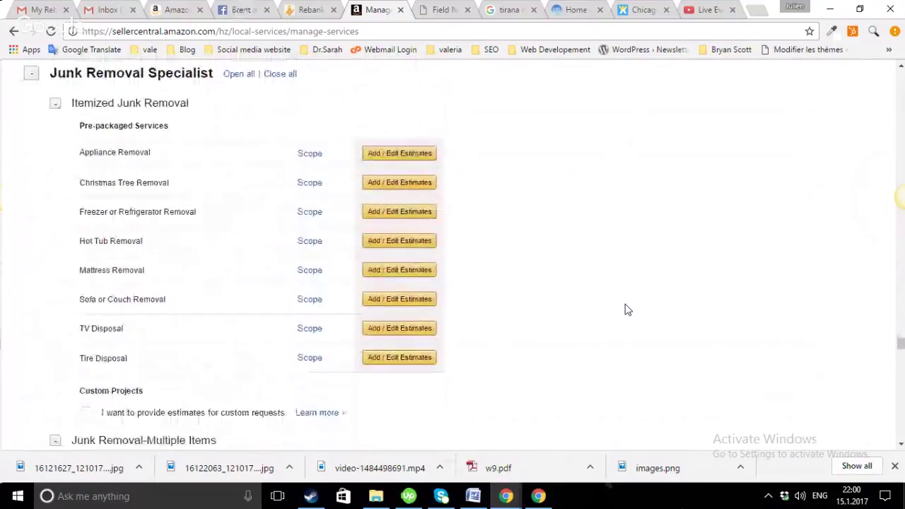
Set Rockford's Mattress Removal - Full estimate to $71.32, 1% under $72.04, and save
left_click(406, 270)
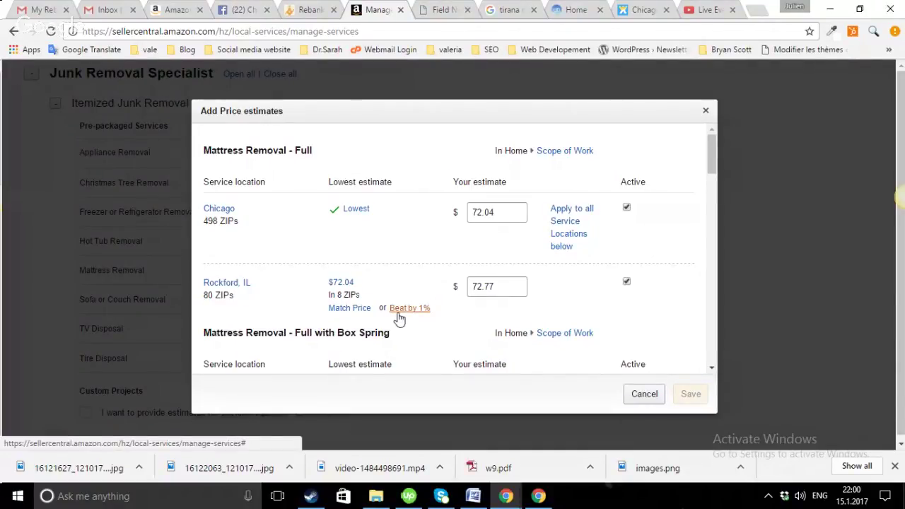
left_click(398, 314)
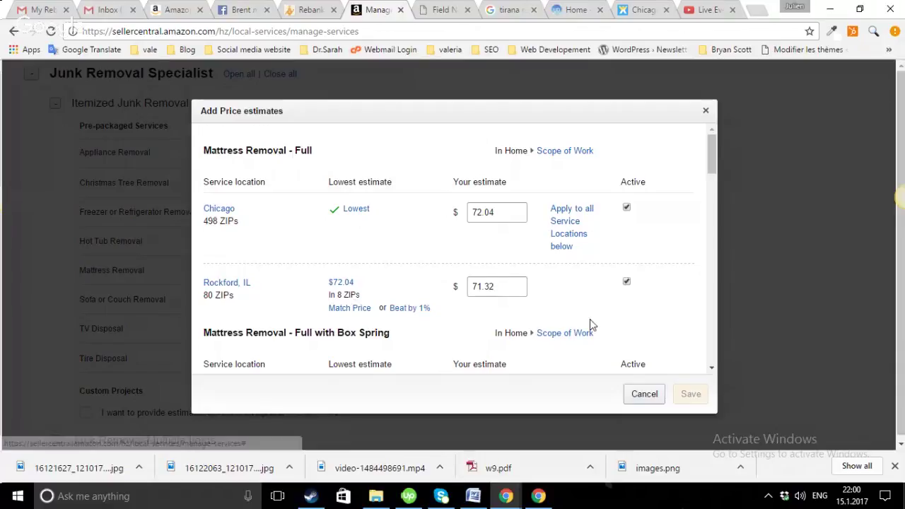
left_click(686, 393)
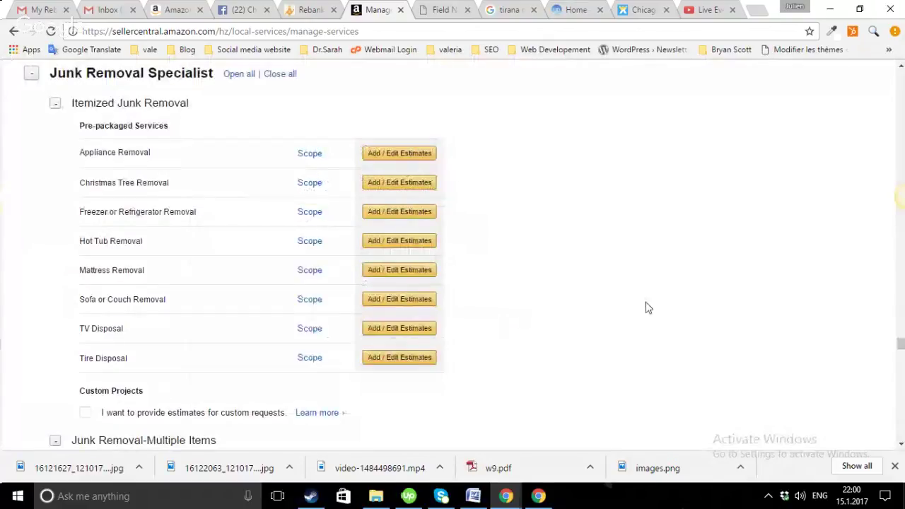
Scroll to the end of Manage Services, past Roofer, to the Window Cleaner category
scroll(647, 307, "down", 1)
scroll(647, 307, "down", 1)
scroll(647, 308, "down", 2)
scroll(646, 308, "down", 1)
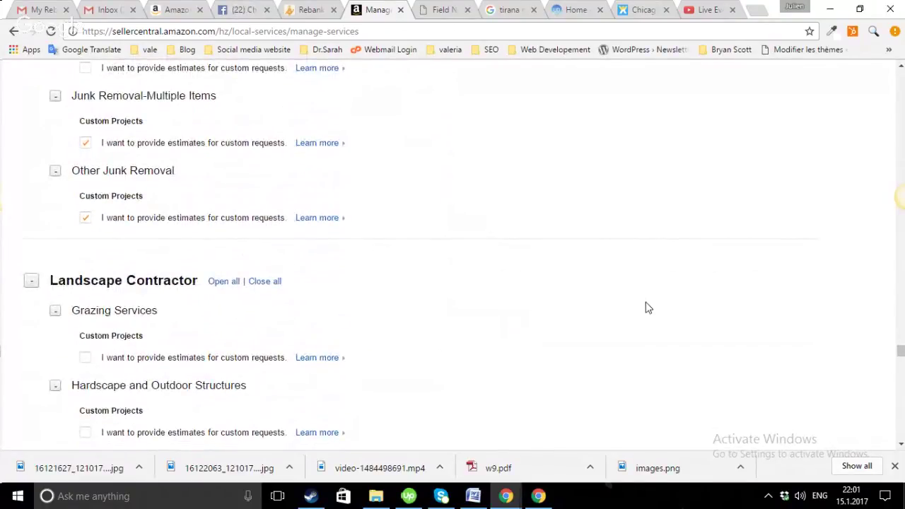
scroll(646, 307, "down", 1)
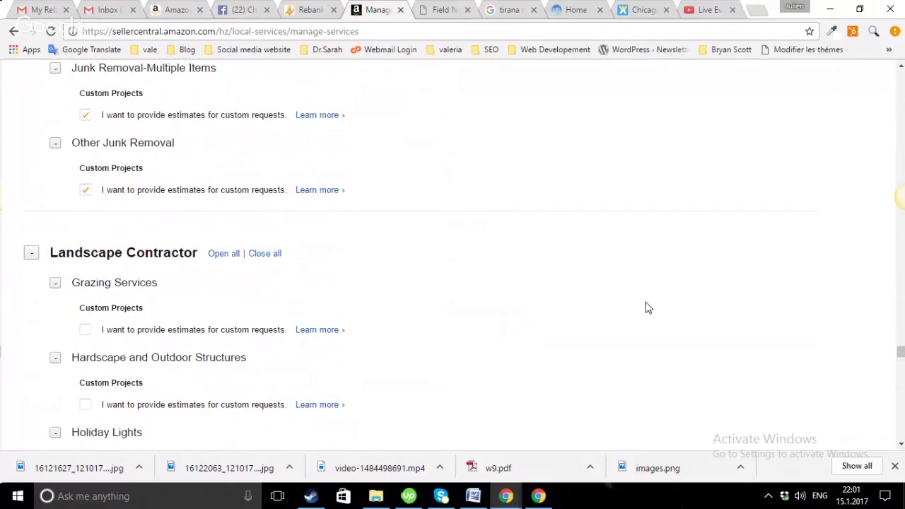
scroll(647, 307, "down", 1)
scroll(647, 307, "down", 1)
scroll(647, 307, "down", 1)
scroll(647, 308, "down", 1)
scroll(647, 308, "down", 1)
scroll(647, 307, "down", 2)
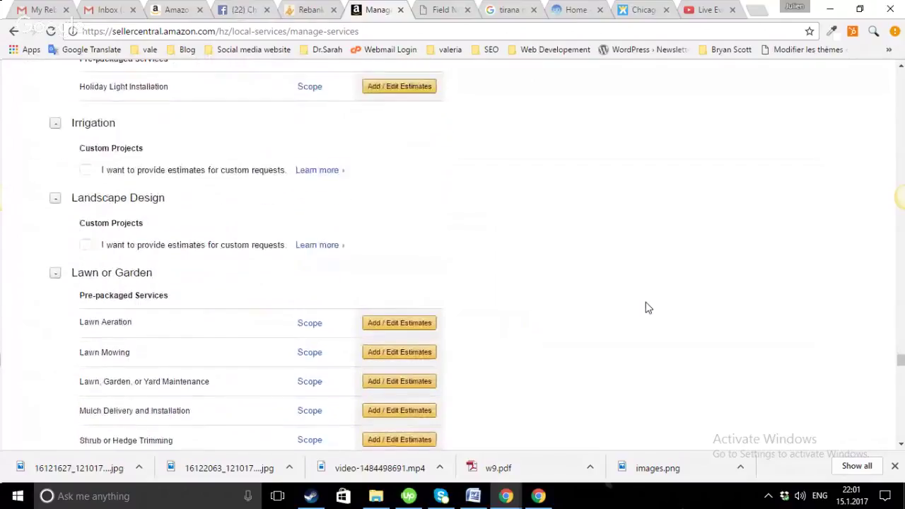
scroll(647, 308, "down", 1)
scroll(646, 307, "down", 1)
scroll(647, 308, "down", 1)
scroll(646, 308, "down", 3)
scroll(646, 308, "down", 2)
scroll(647, 307, "down", 1)
scroll(647, 307, "down", 1)
scroll(646, 307, "down", 1)
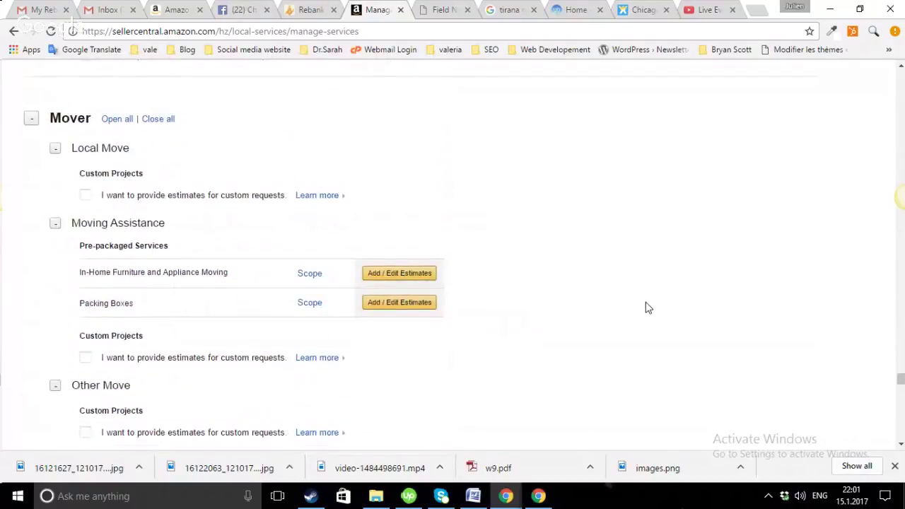
scroll(646, 308, "down", 1)
scroll(647, 307, "down", 1)
scroll(646, 307, "down", 1)
scroll(647, 307, "down", 3)
scroll(647, 308, "down", 1)
scroll(647, 307, "down", 1)
scroll(647, 308, "down", 1)
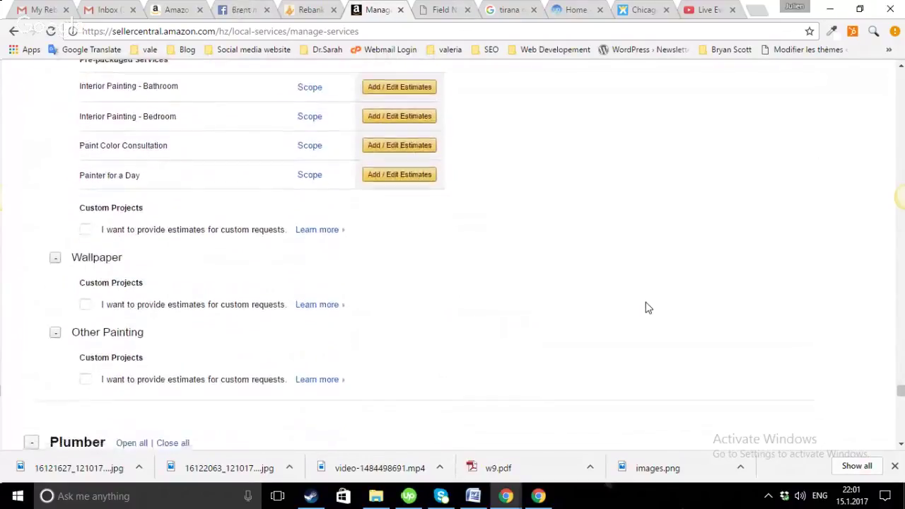
scroll(647, 307, "down", 4)
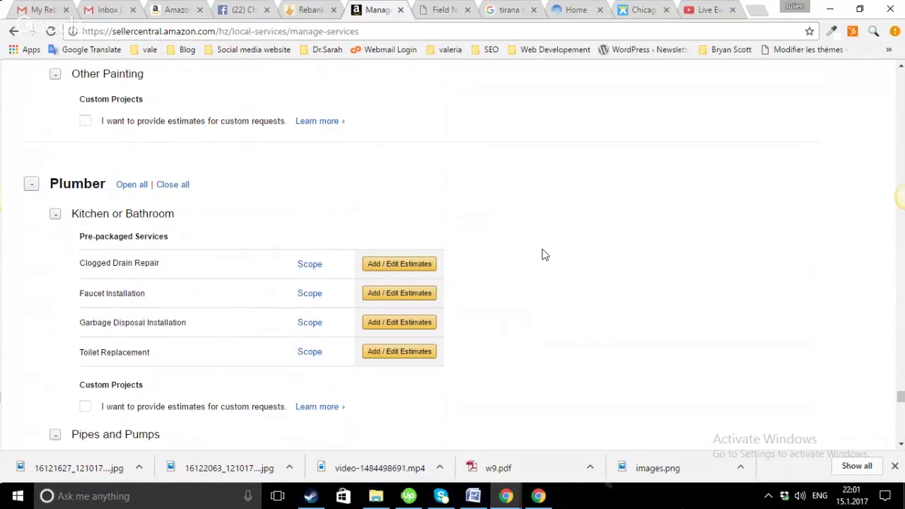
scroll(544, 255, "down", 1)
scroll(545, 255, "down", 3)
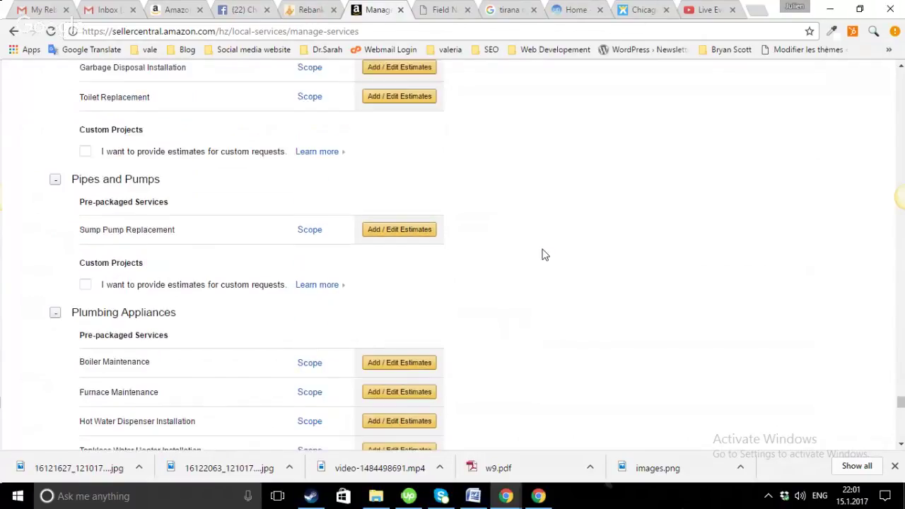
scroll(545, 255, "down", 1)
scroll(544, 255, "down", 1)
scroll(544, 254, "down", 1)
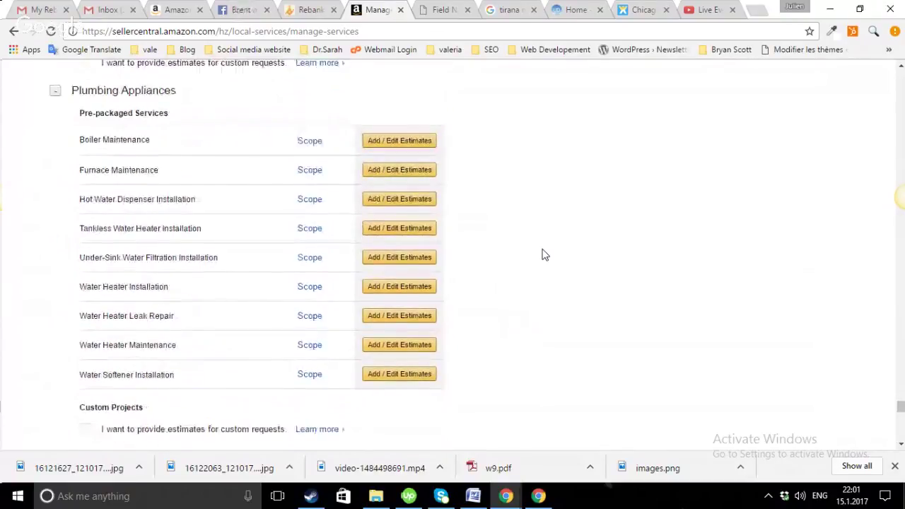
scroll(544, 255, "down", 3)
scroll(544, 254, "down", 3)
scroll(544, 254, "down", 1)
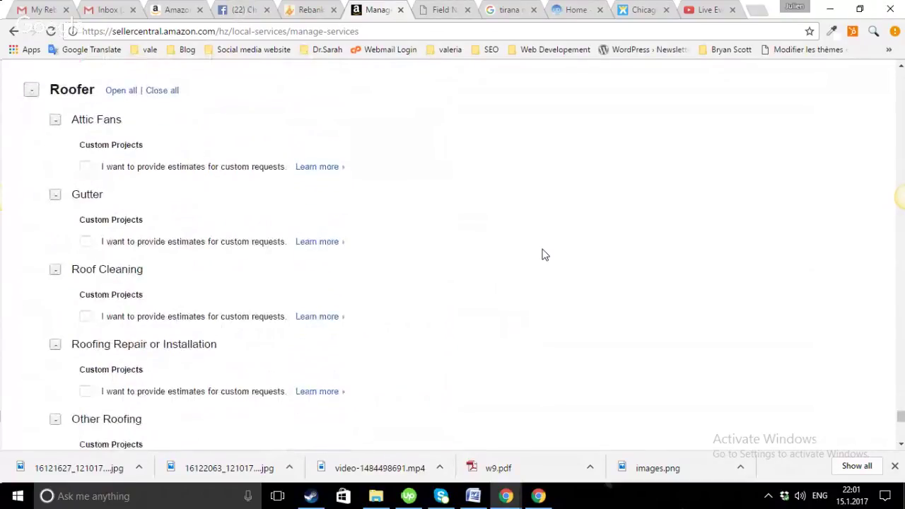
scroll(544, 255, "down", 4)
scroll(544, 255, "down", 2)
scroll(545, 254, "down", 4)
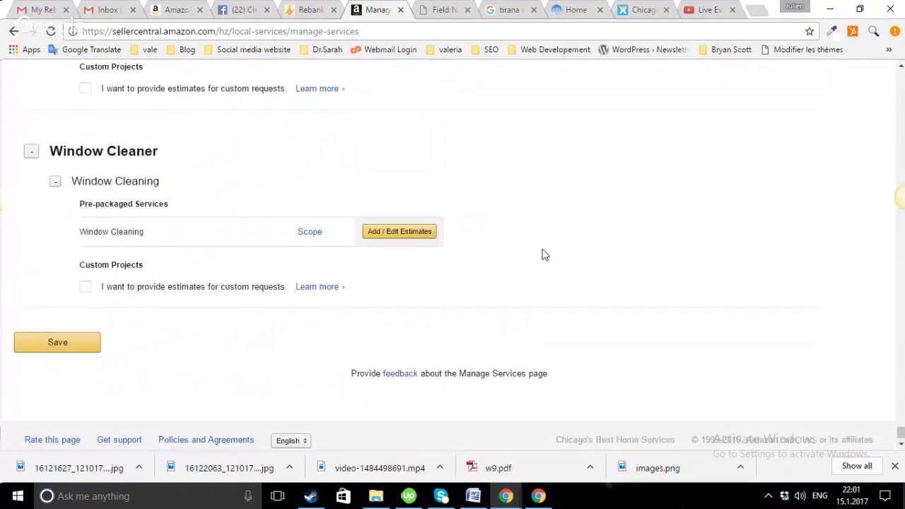
scroll(544, 254, "down", 1)
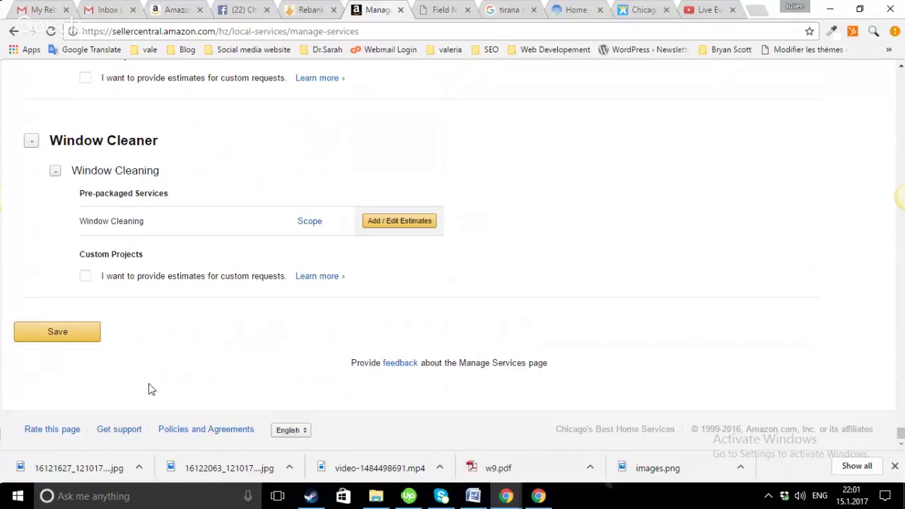
Save the Manage Services settings and return to the top of the page
left_click(48, 330)
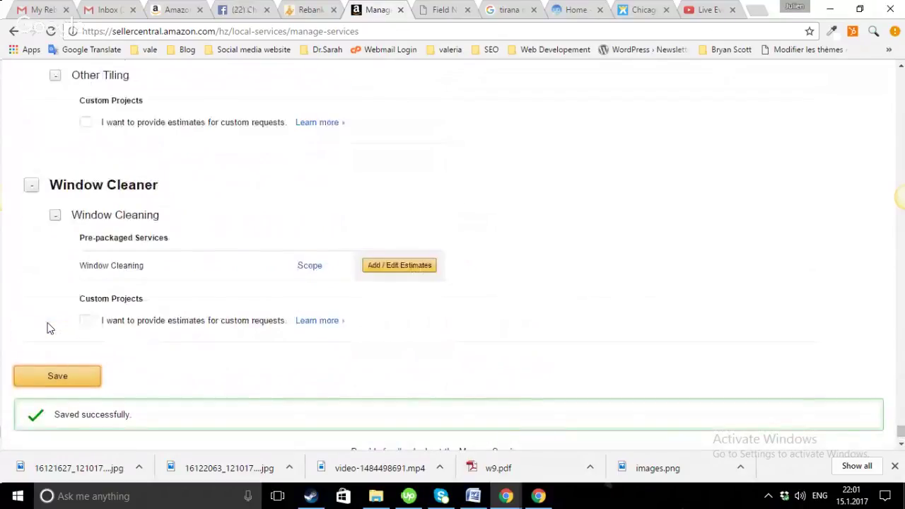
left_click_drag(49, 327, 901, 139)
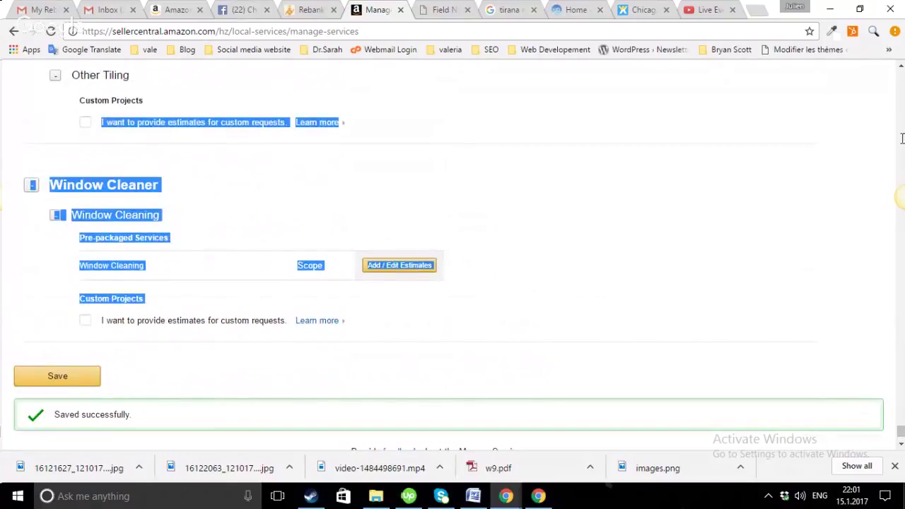
scroll(899, 104, "up", 5)
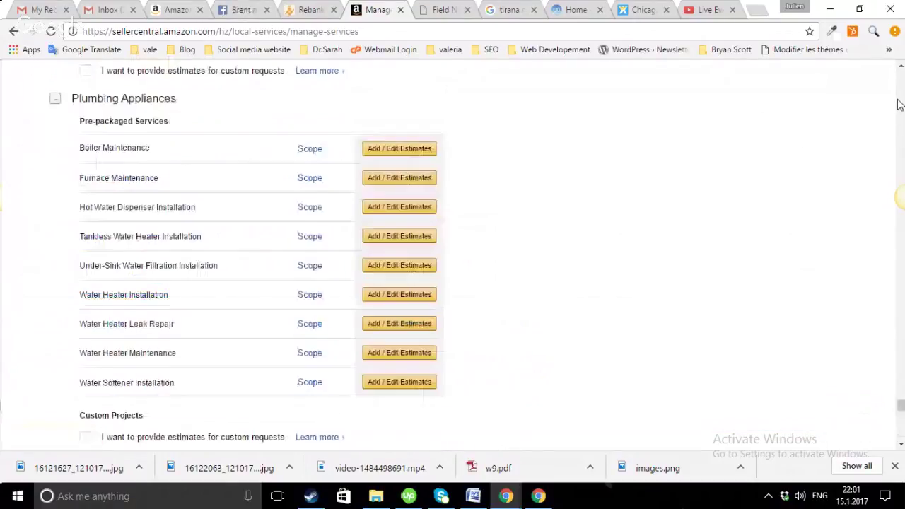
scroll(899, 99, "up", 5)
scroll(900, 96, "up", 5)
scroll(901, 90, "up", 5)
scroll(900, 89, "up", 5)
scroll(900, 81, "up", 5)
scroll(901, 74, "up", 5)
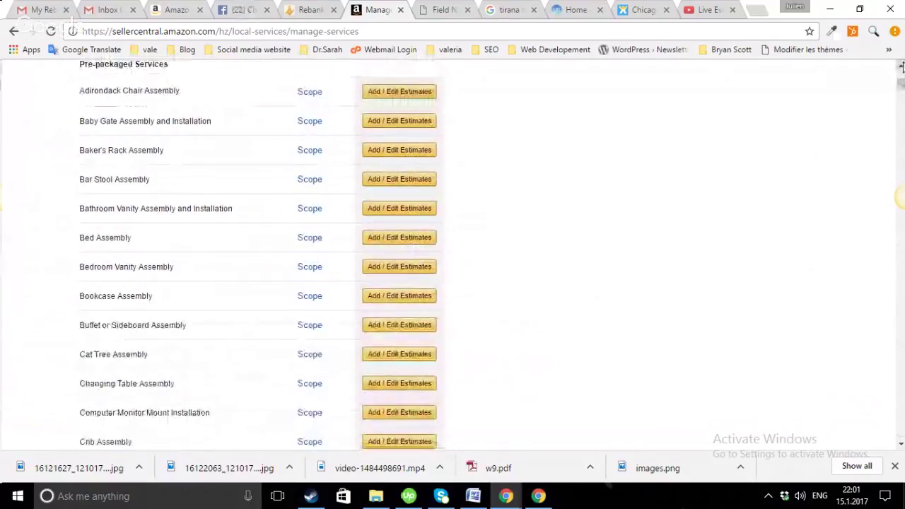
scroll(901, 70, "up", 2)
scroll(901, 66, "up", 3)
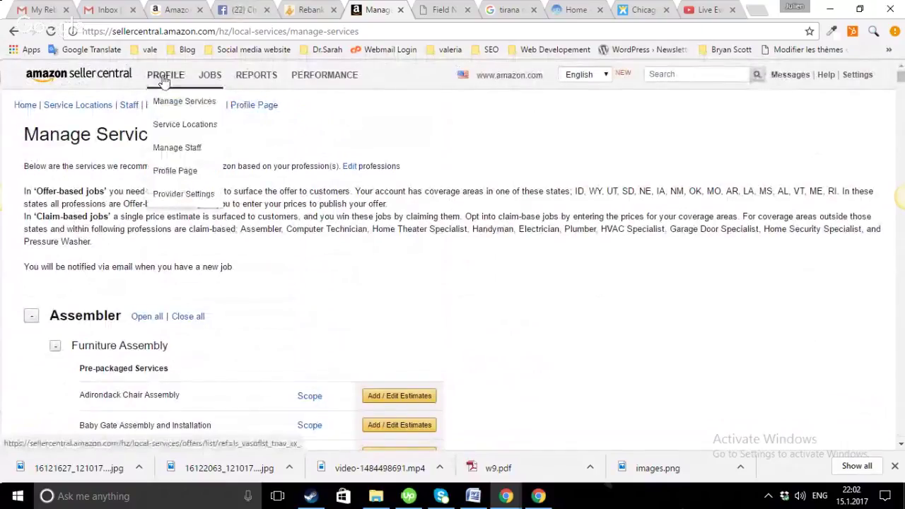
mouse_move(210, 75)
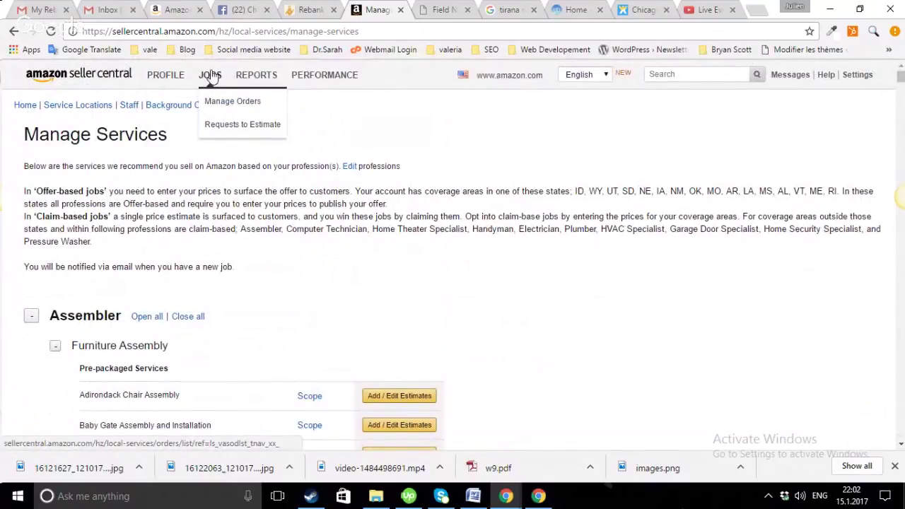
Open JOBS > Manage Orders and browse each order's date, service, appointment and status
left_click(219, 105)
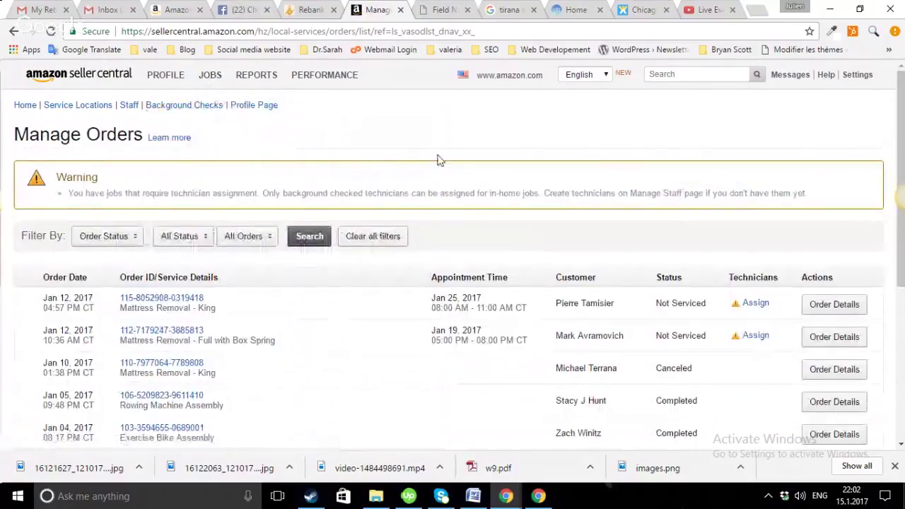
scroll(902, 141, "down", 1)
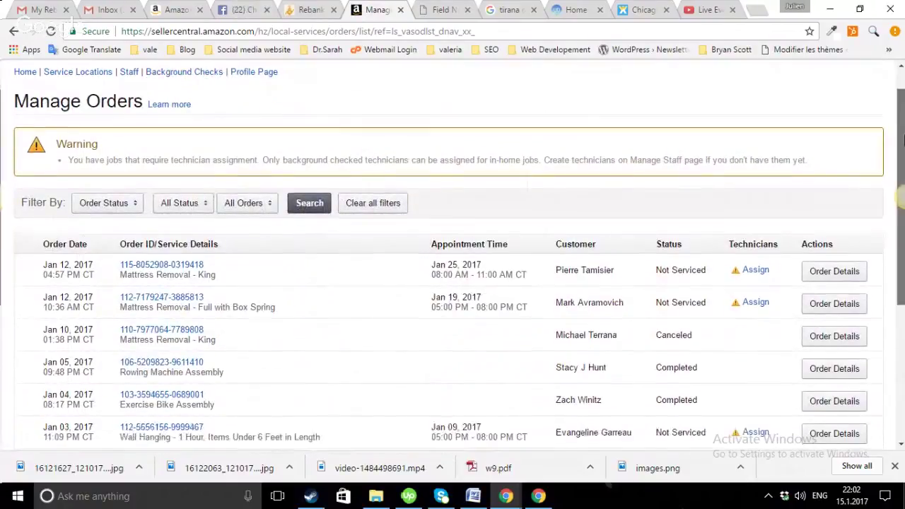
scroll(903, 141, "down", 3)
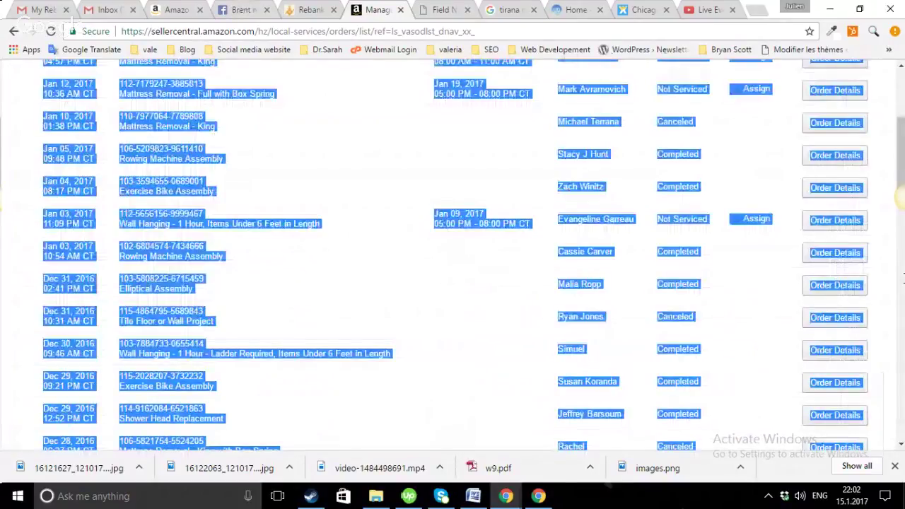
left_click_drag(903, 159, 903, 127)
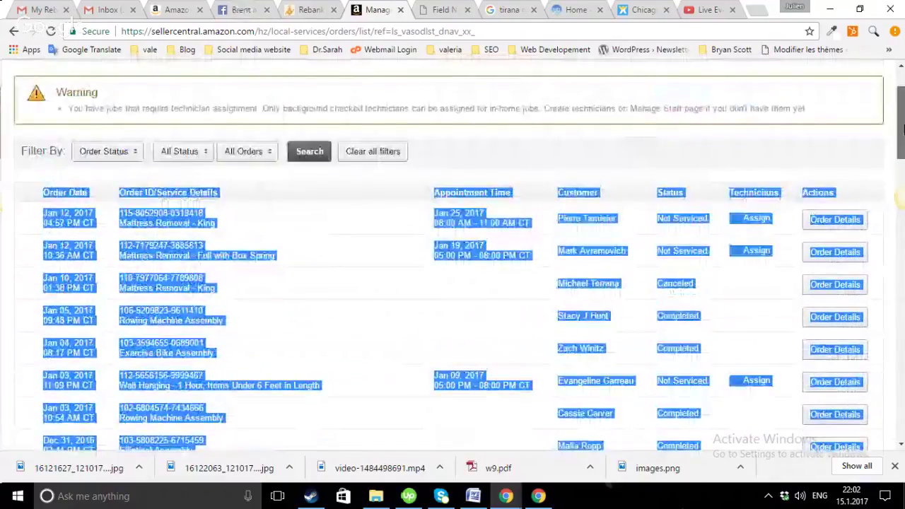
left_click(872, 142)
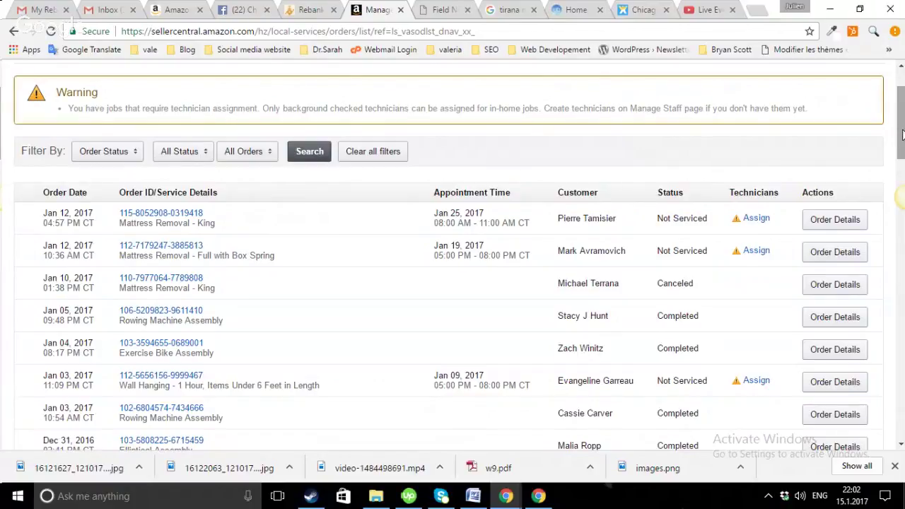
left_click_drag(902, 129, 902, 221)
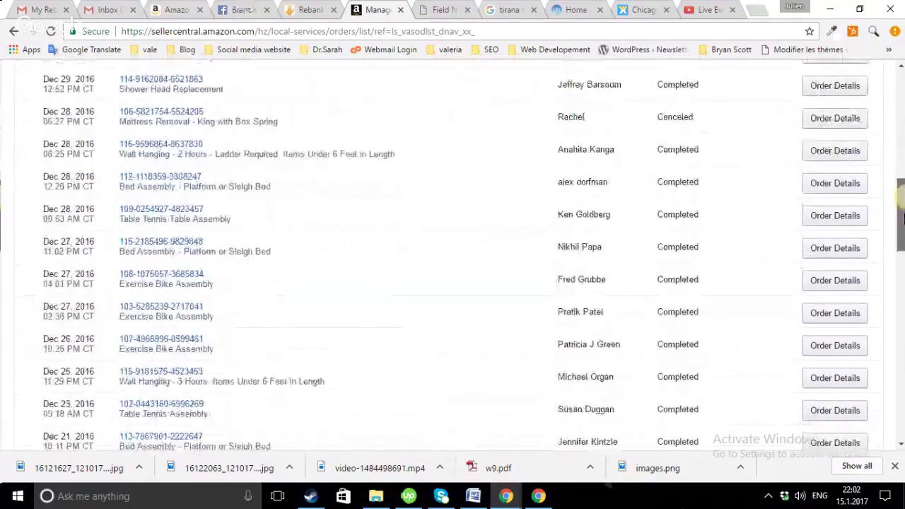
left_click_drag(902, 220, 902, 217)
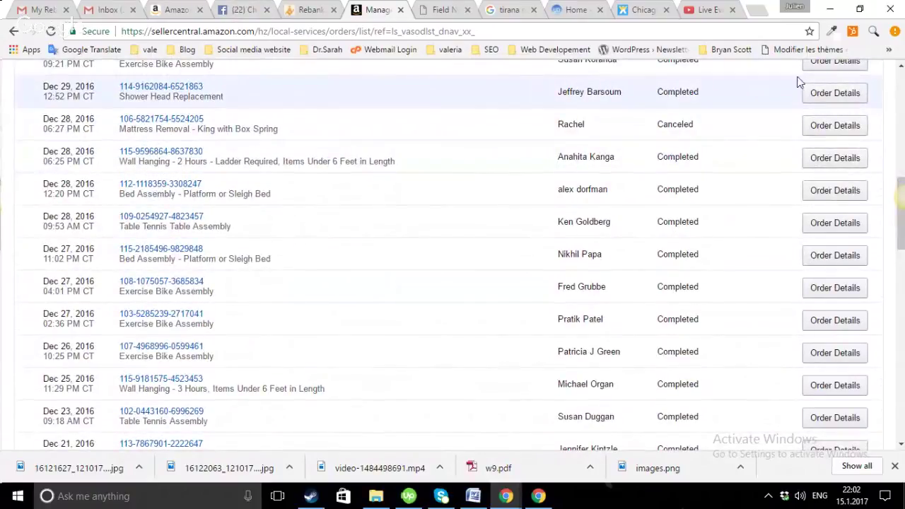
View the shower head replacement order's details, then return to the orders list
left_click(820, 94)
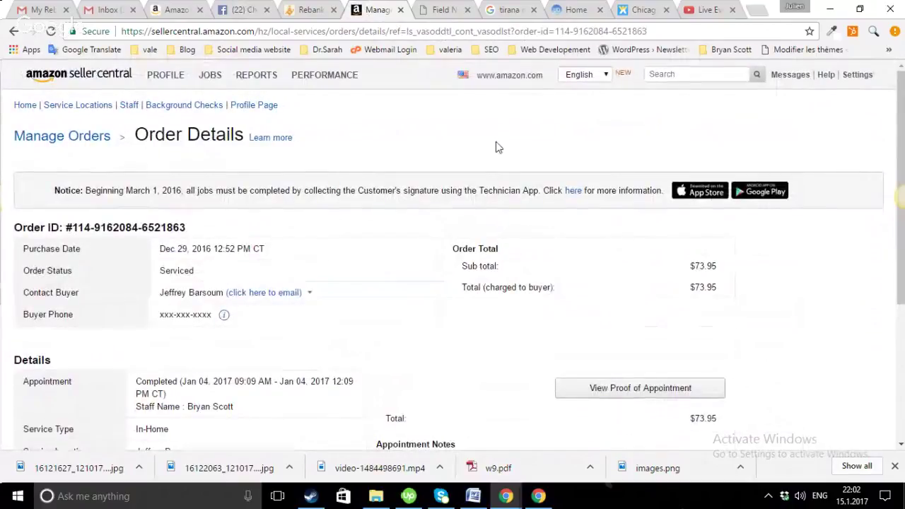
mouse_move(210, 75)
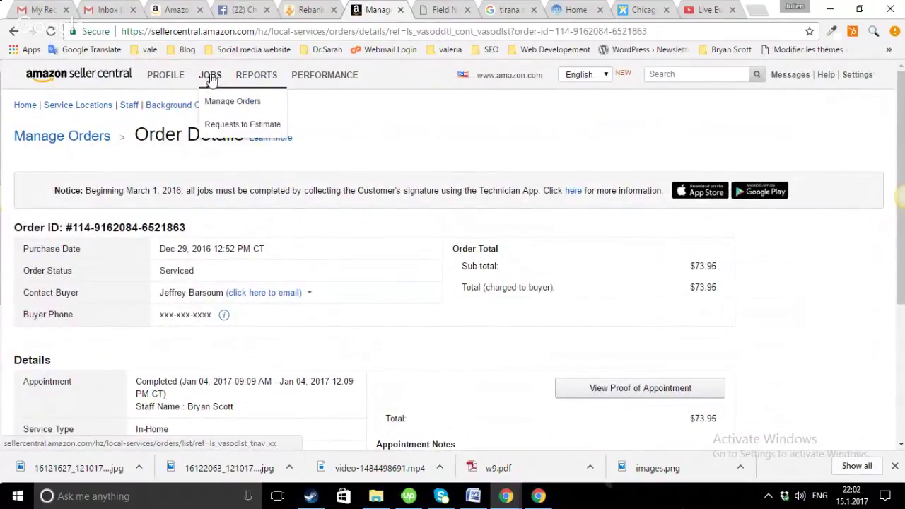
left_click(213, 103)
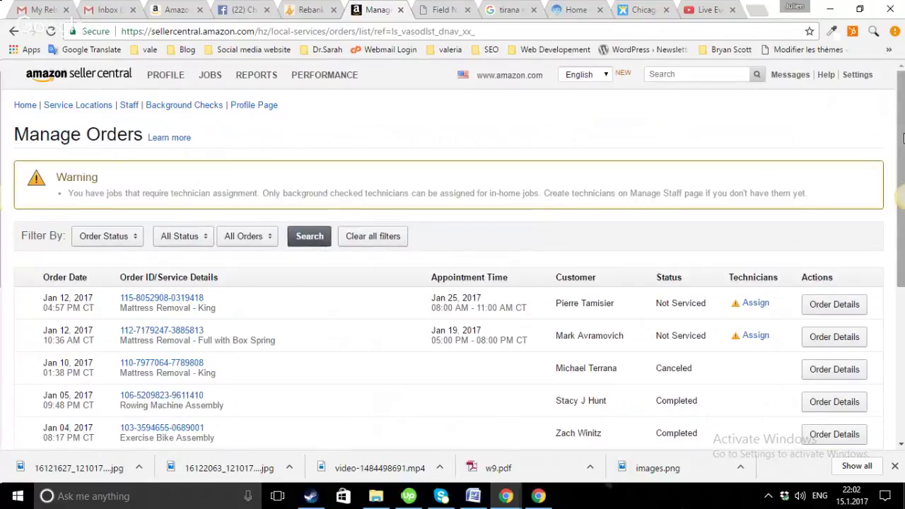
mouse_move(902, 137)
left_mouse_down()
mouse_move(902, 272)
mouse_move(903, 133)
left_mouse_up()
left_click_drag(333, 158, 238, 92)
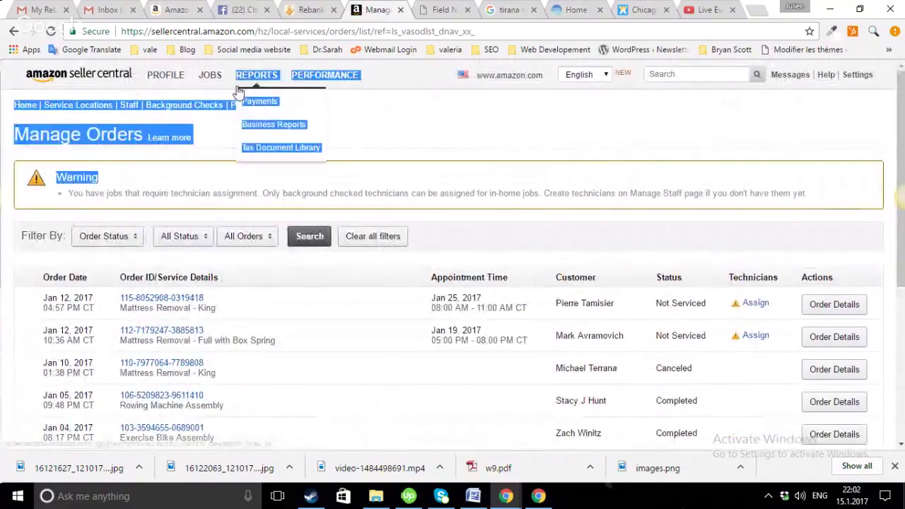
Open Requests to Estimate and start an estimate for the junk removal request
mouse_move(210, 74)
left_click(215, 129)
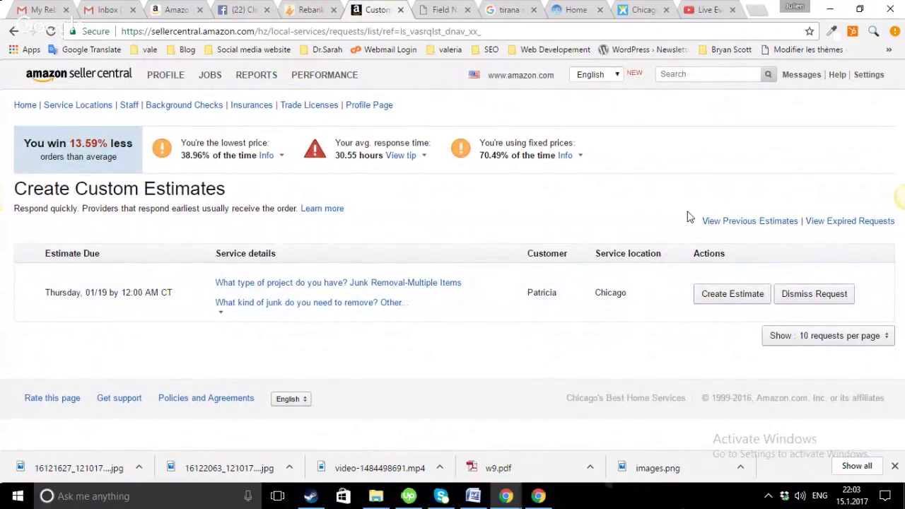
left_click_drag(634, 191, 601, 255)
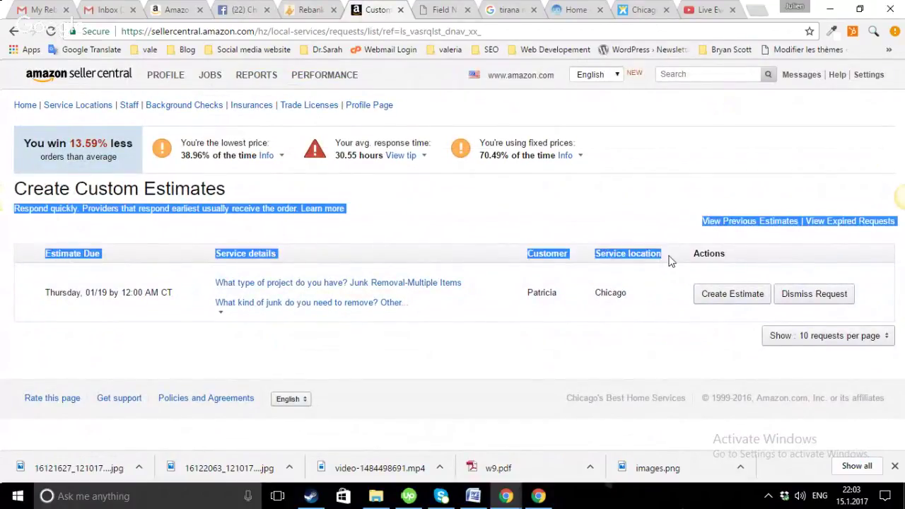
left_click(723, 298)
left_click(722, 299)
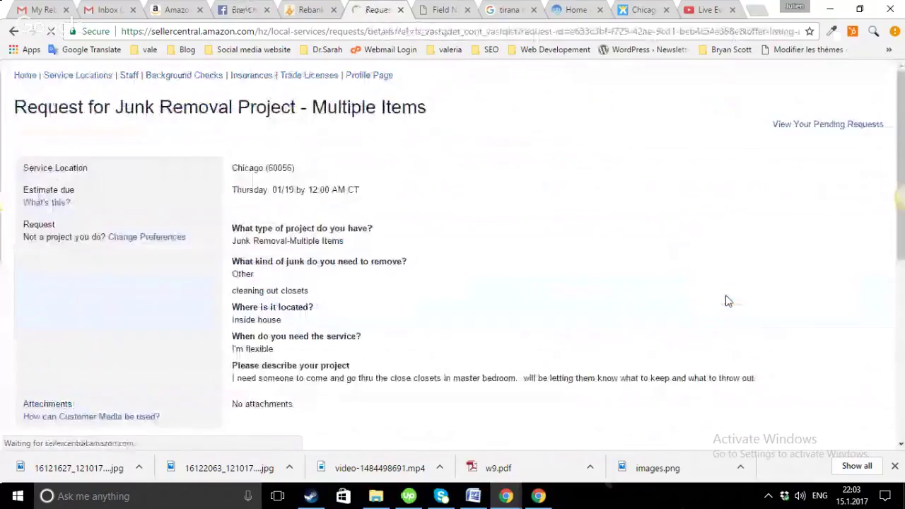
Choose the fixed-price estimate and select its estimate and work description fields
left_click_drag(728, 295, 232, 291)
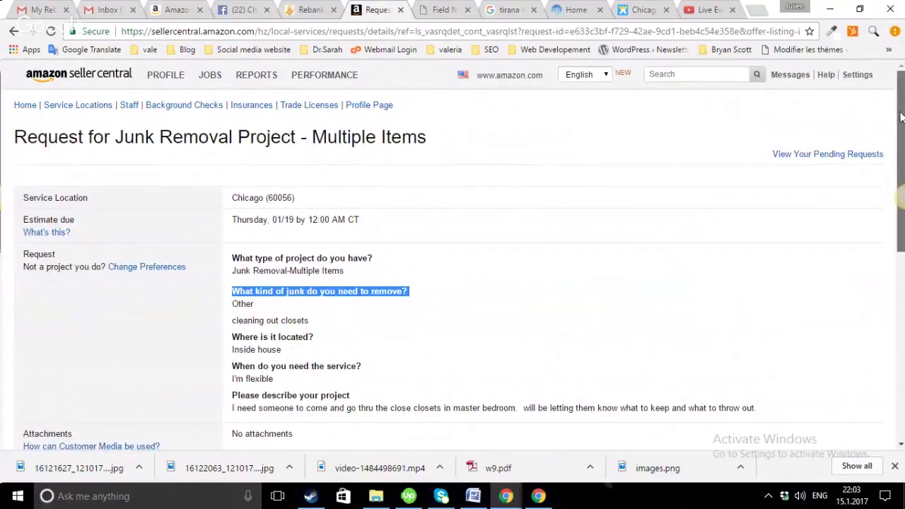
left_click_drag(900, 115, 902, 275)
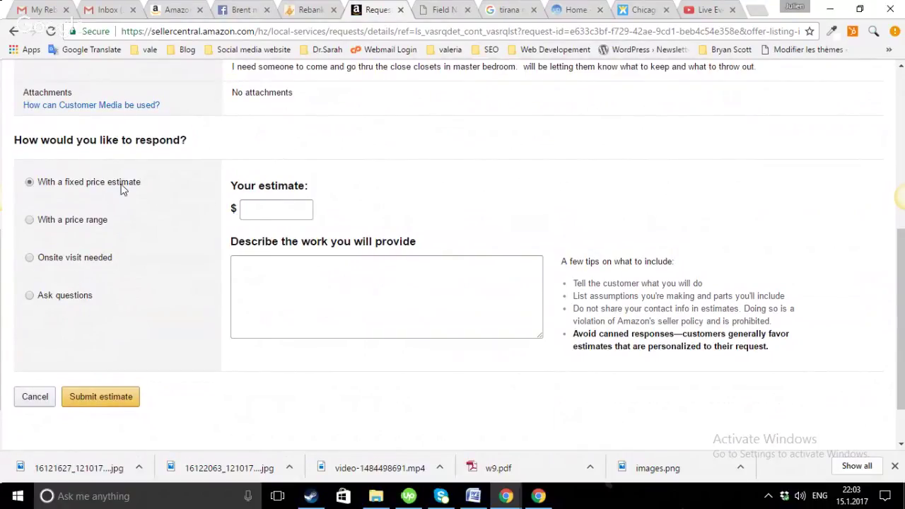
left_click(273, 212)
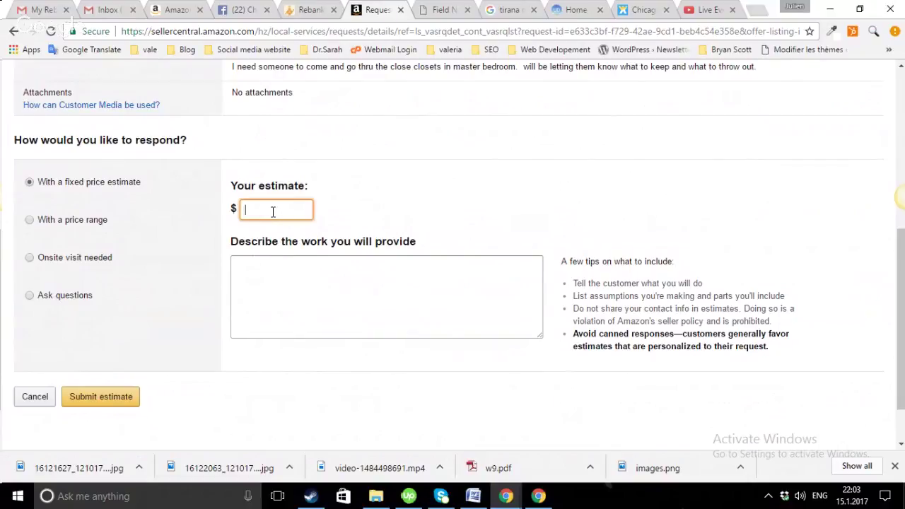
left_click(258, 281)
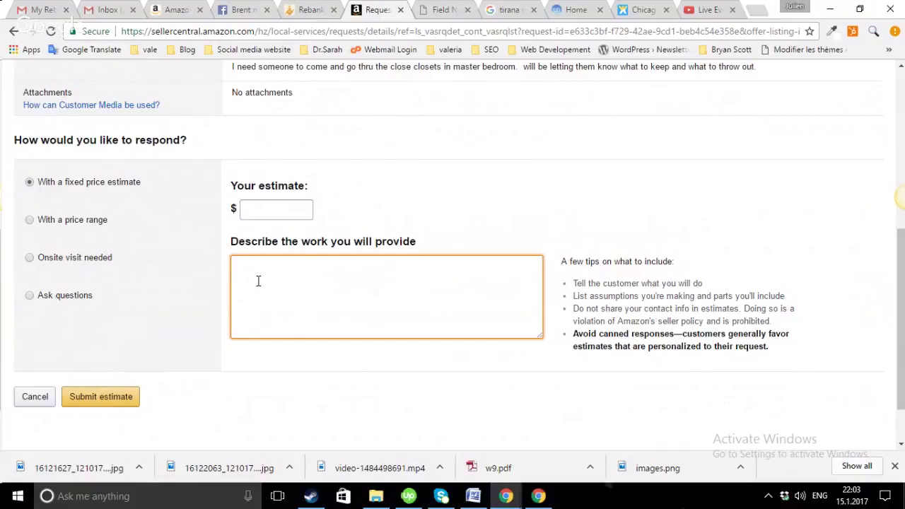
left_click(645, 8)
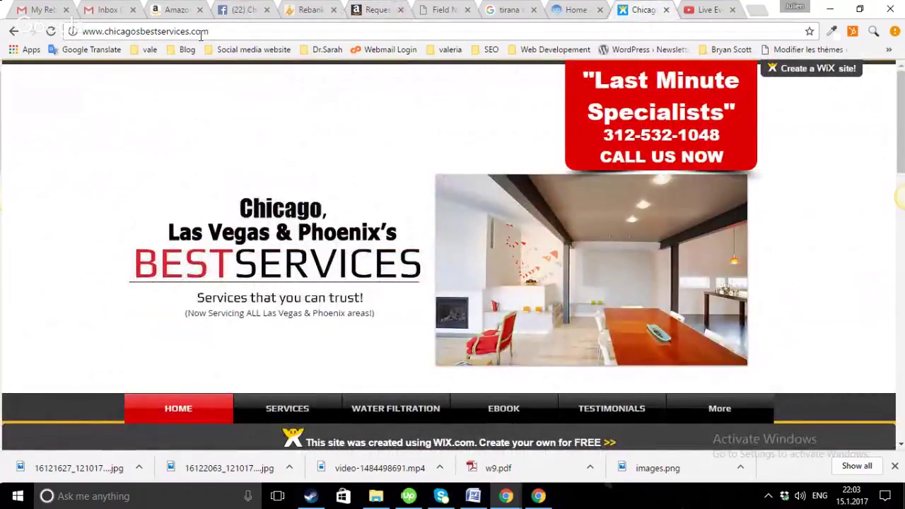
left_click(251, 50)
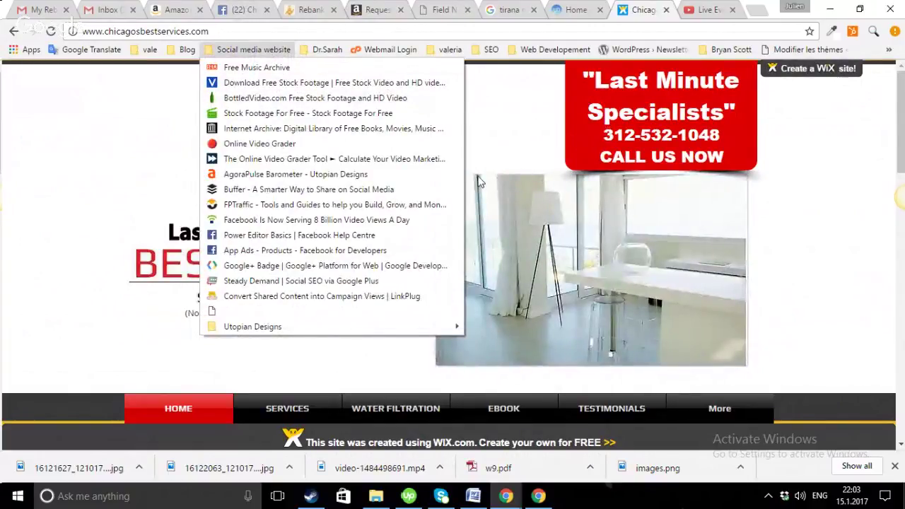
left_click(535, 151)
left_click(477, 181)
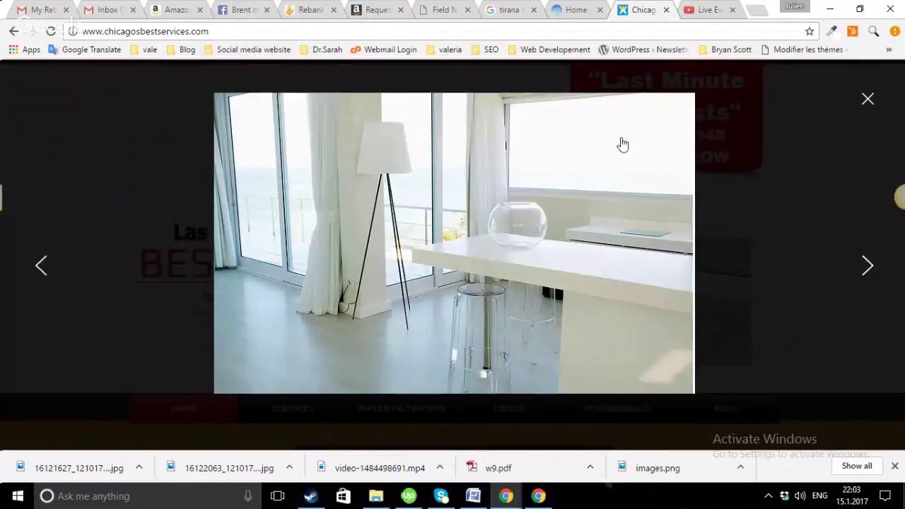
left_click(377, 13)
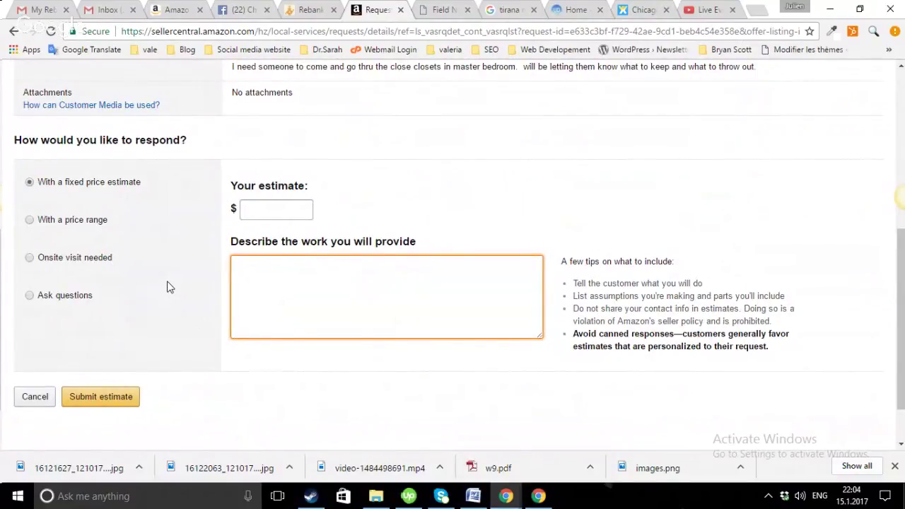
left_click(21, 221)
Pick the price-range response, then close both open Facebook chat conversations
left_click(32, 220)
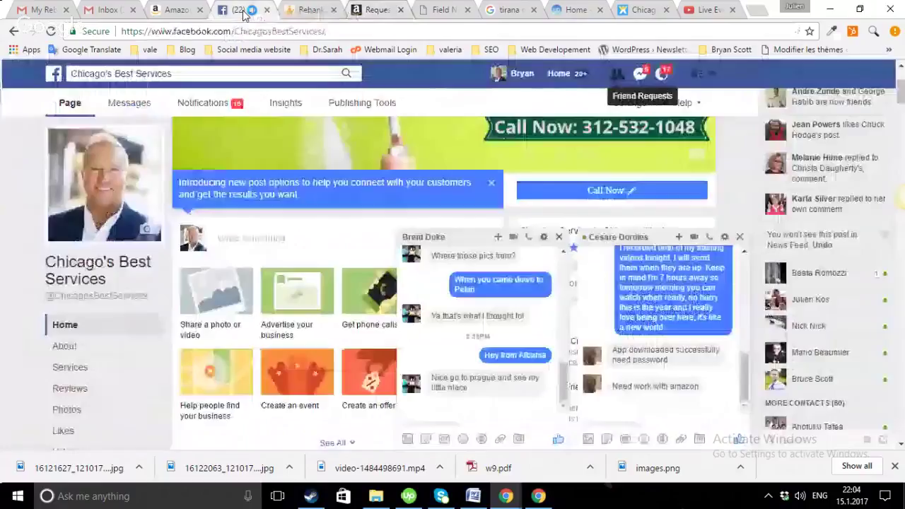
left_click(559, 237)
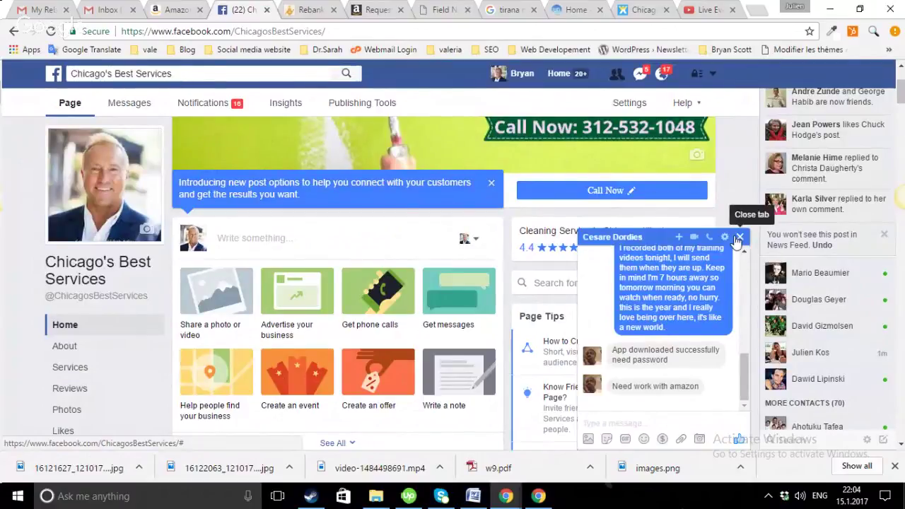
left_click(739, 237)
Scroll Chicago's Best Services page through Photos and Videos, clearing the stray text selection
key("ctrl+a")
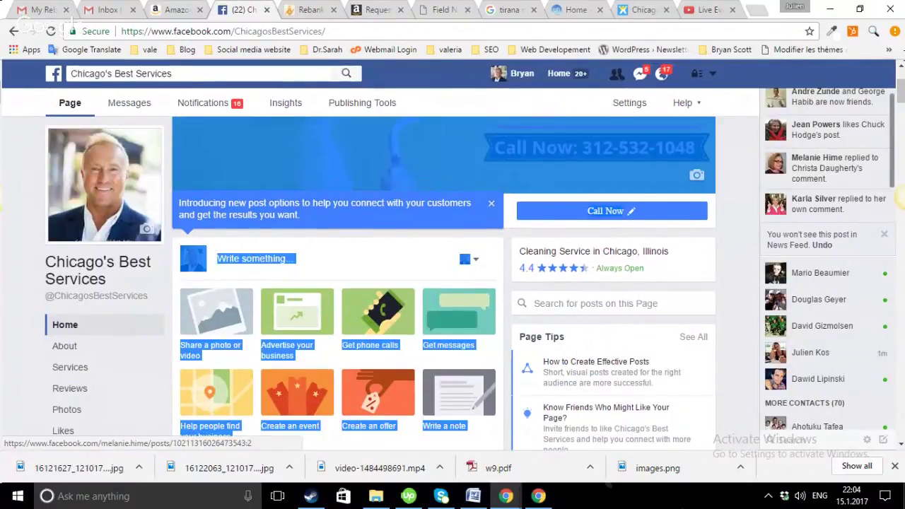
scroll(452, 282, "down", 5)
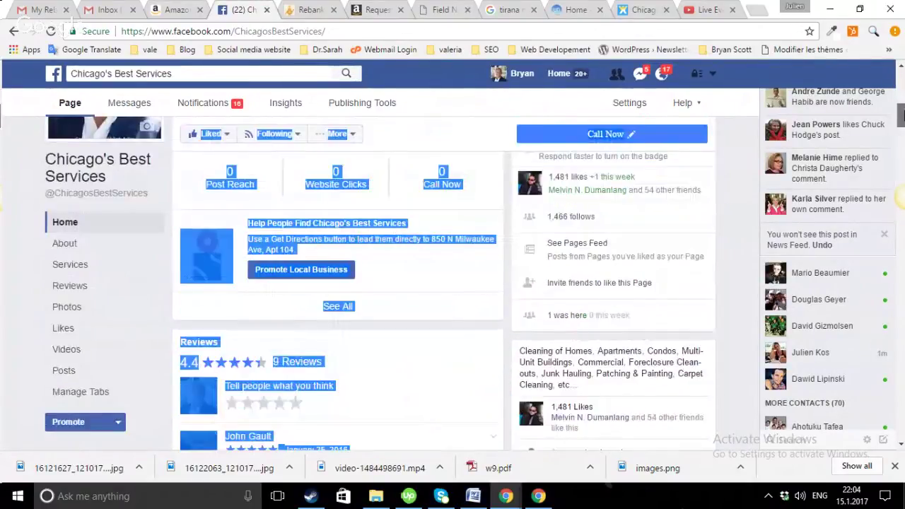
scroll(452, 283, "down", 3)
scroll(452, 282, "down", 2)
scroll(452, 283, "down", 2)
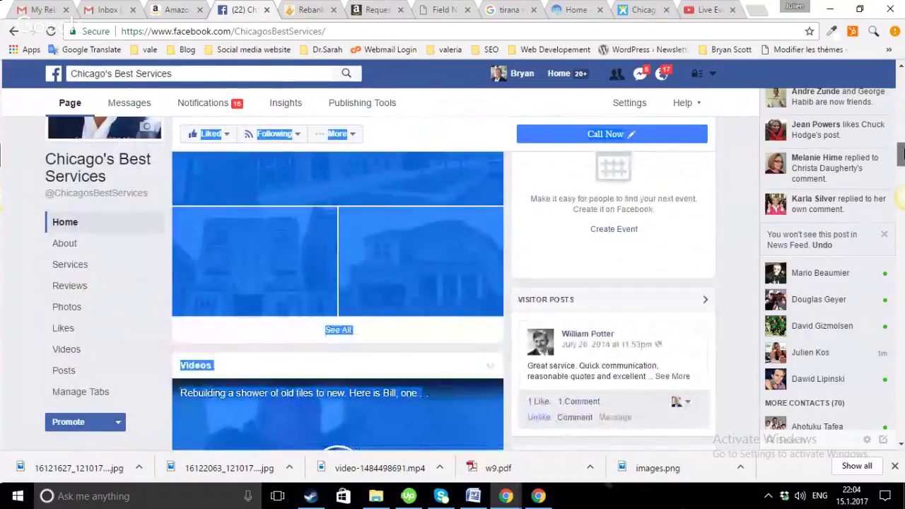
left_click(739, 244)
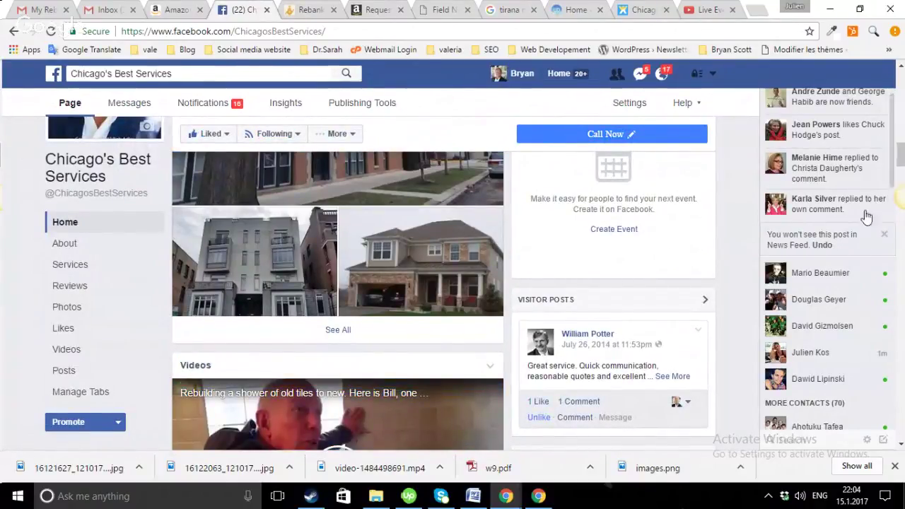
left_click_drag(902, 159, 902, 184)
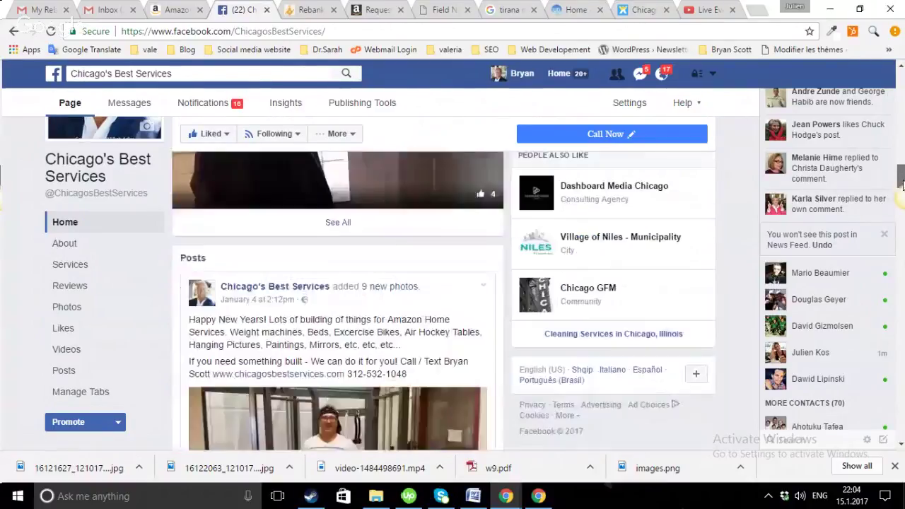
scroll(900, 186, "down", 3)
scroll(900, 185, "up", 2)
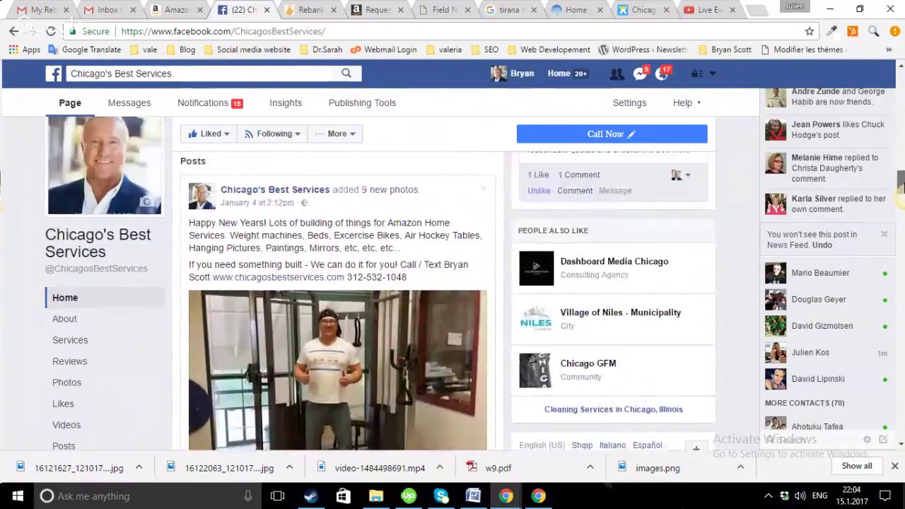
scroll(901, 183, "up", 1)
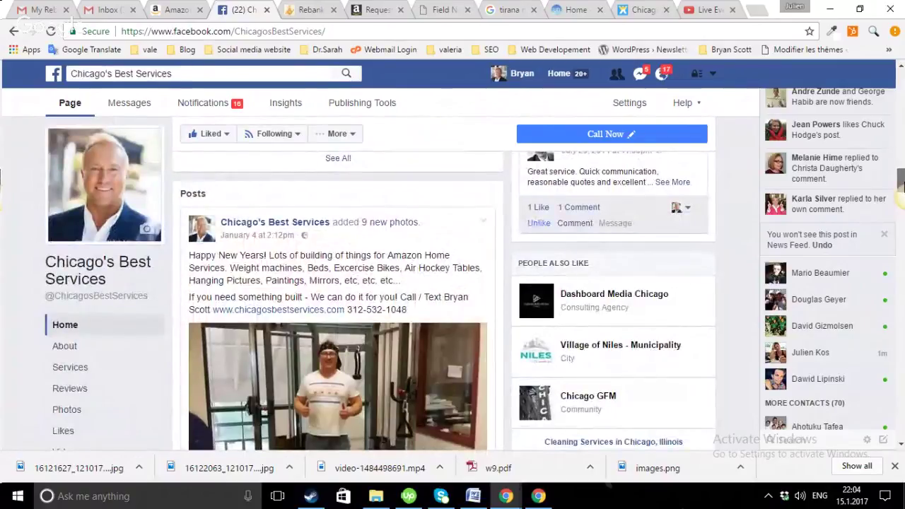
scroll(900, 182, "down", 2)
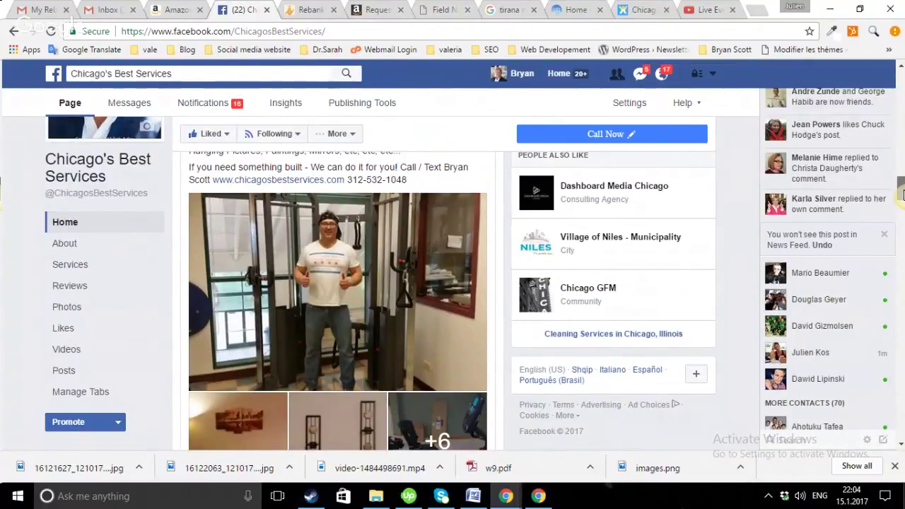
Scroll the Posts feed down to the December 12, 2016 job posts
scroll(902, 194, "down", 3)
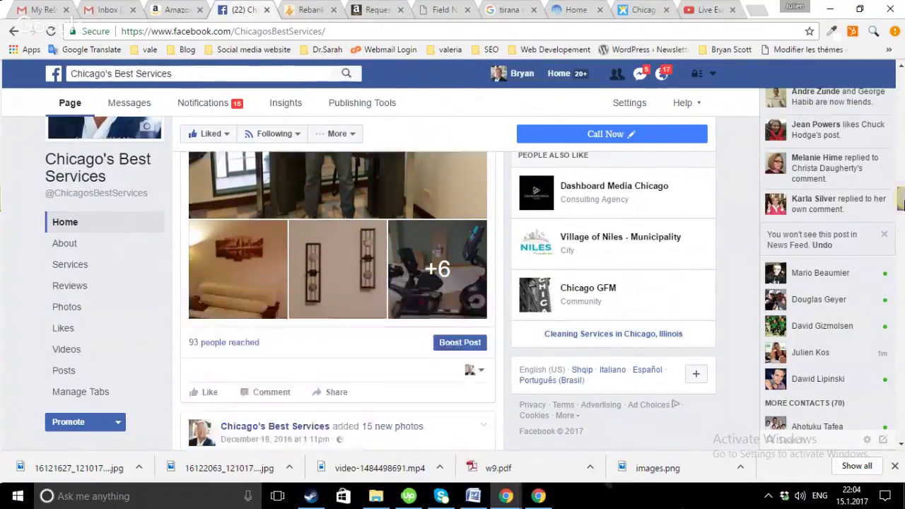
scroll(338, 296, "down", 2)
scroll(338, 296, "down", 2)
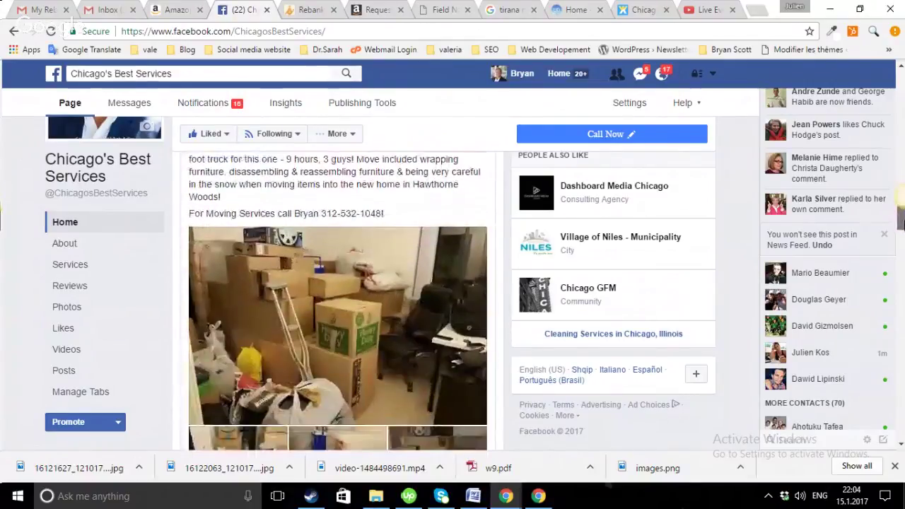
scroll(338, 297, "down", 1)
scroll(338, 297, "down", 1)
scroll(337, 297, "down", 1)
scroll(338, 297, "down", 3)
scroll(337, 297, "down", 1)
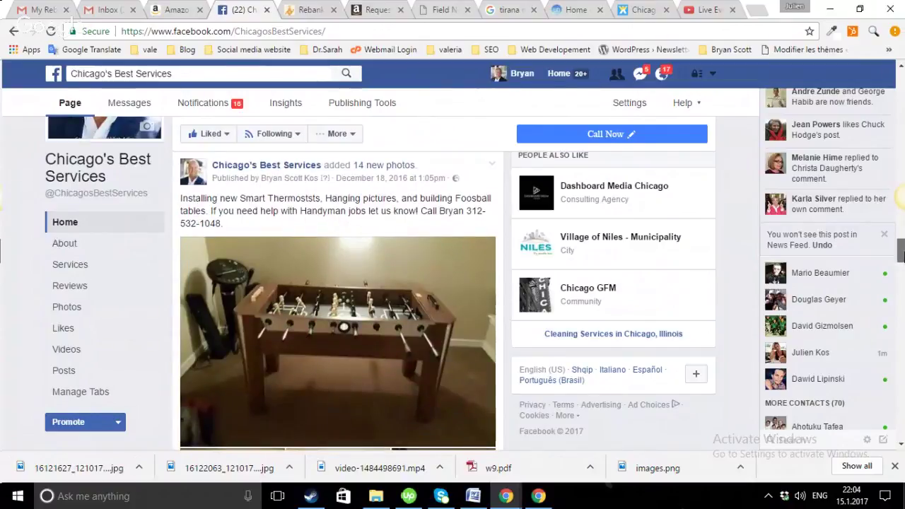
scroll(338, 297, "down", 4)
scroll(337, 297, "down", 2)
scroll(338, 297, "down", 1)
scroll(338, 297, "down", 2)
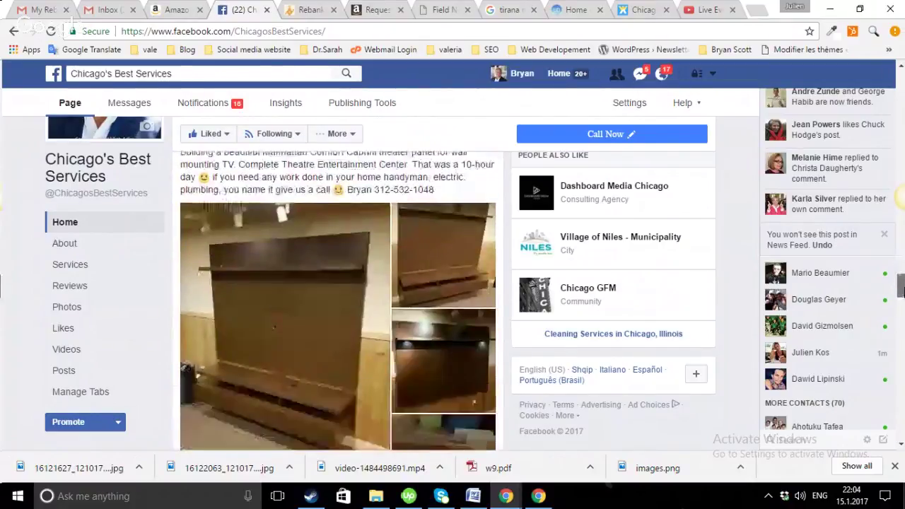
scroll(338, 297, "down", 2)
scroll(338, 297, "down", 4)
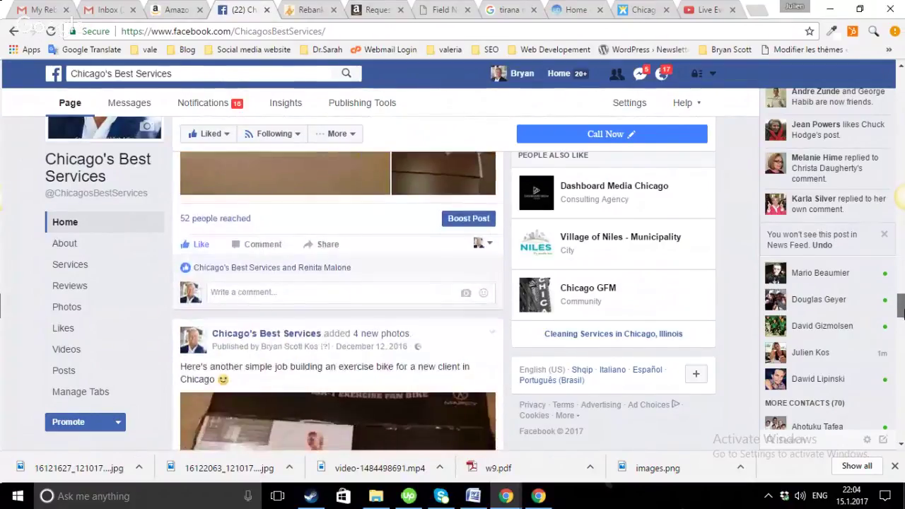
scroll(338, 297, "down", 3)
scroll(338, 297, "down", 1)
scroll(338, 297, "down", 4)
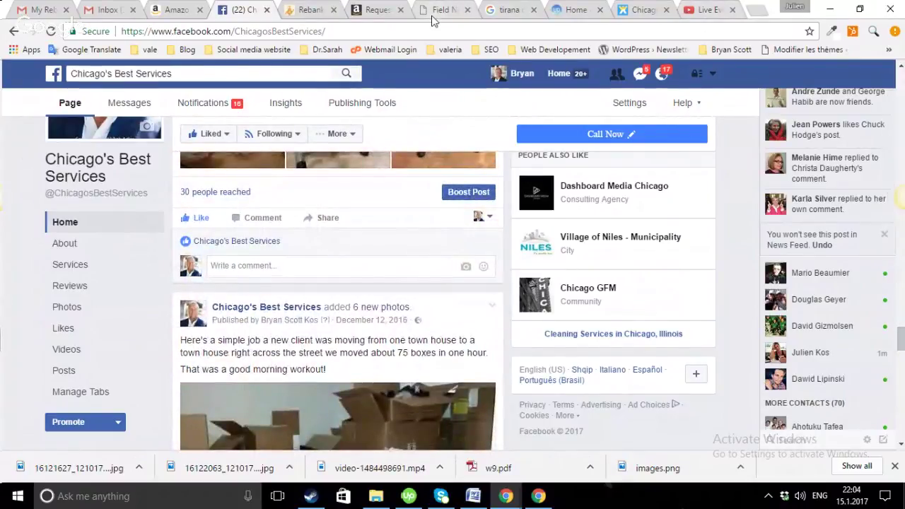
After glancing at Utopian Designs, set the Amazon estimate response to 'Onsite visit needed'
left_click(378, 9)
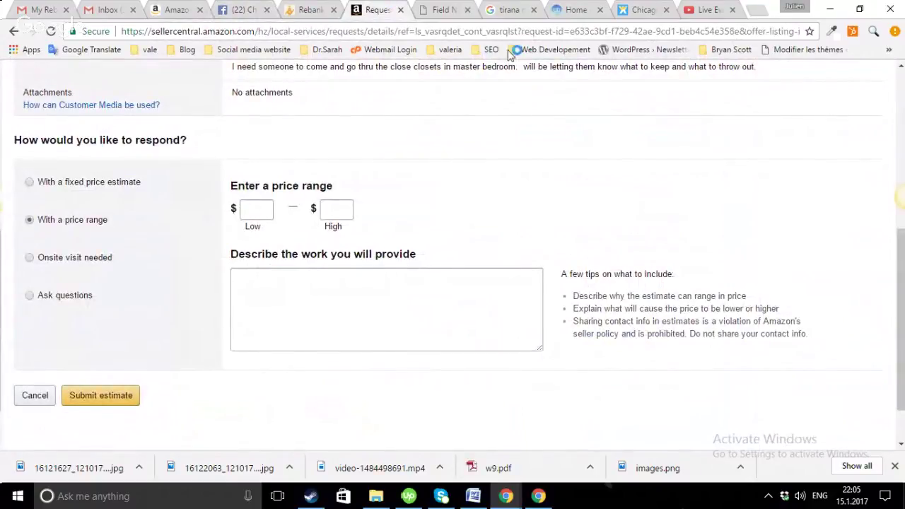
left_click(574, 8)
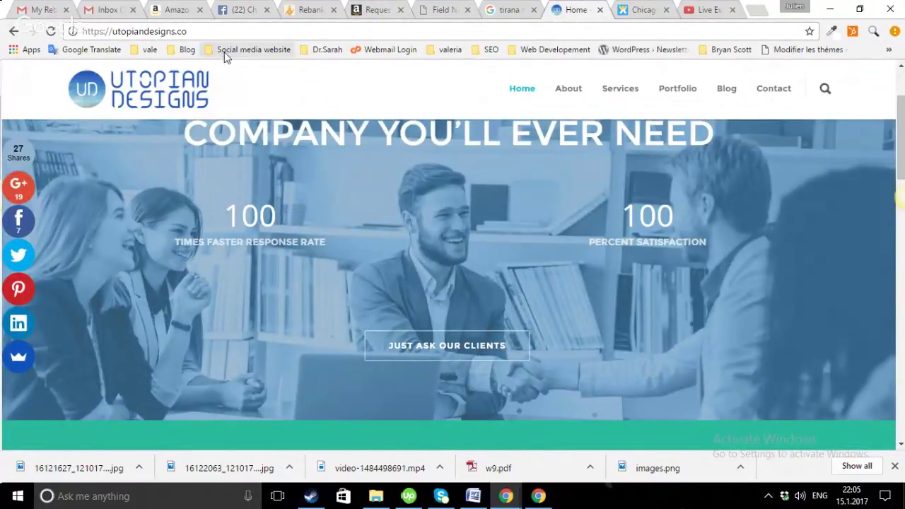
left_click(378, 11)
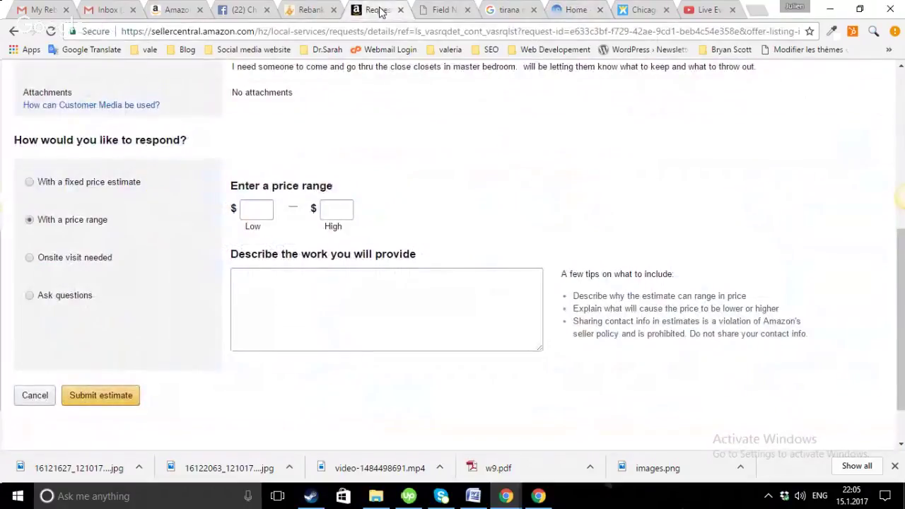
left_click(29, 258)
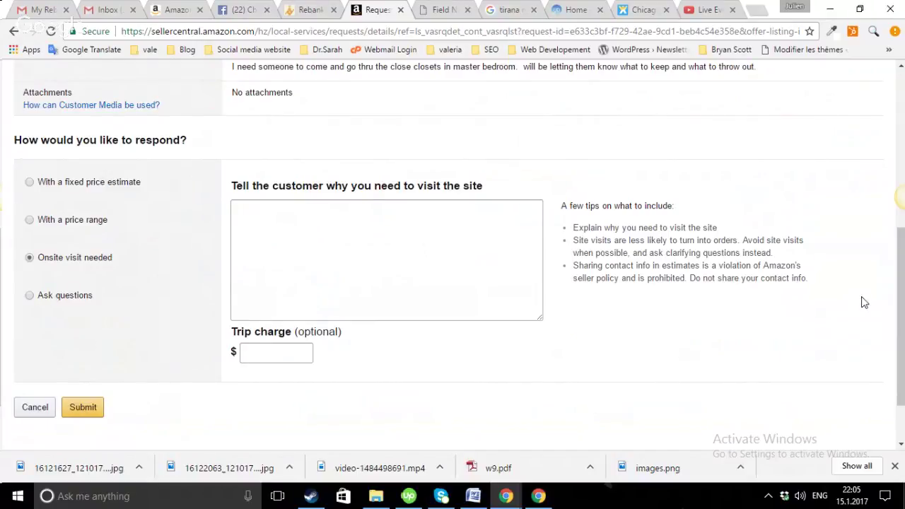
Scroll to the top of the junk removal request and peek at the Social media bookmarks
left_click_drag(902, 304, 901, 138)
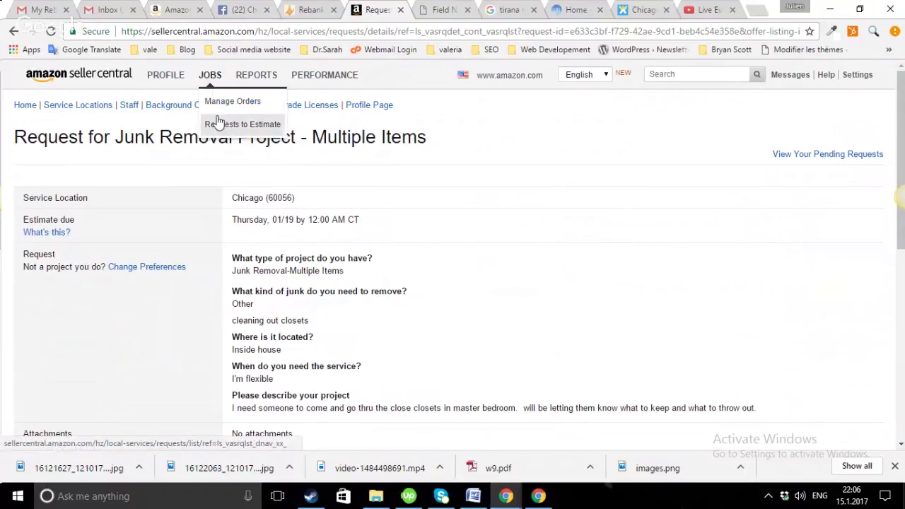
mouse_move(165, 75)
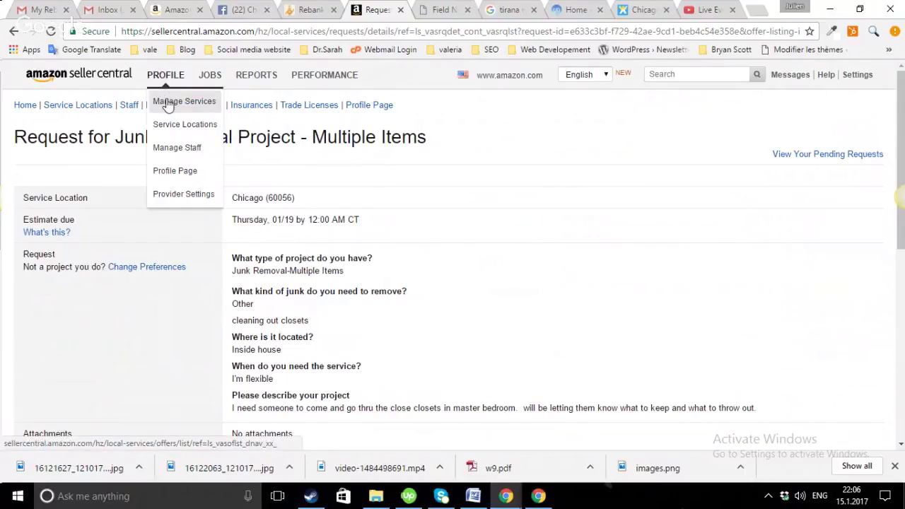
left_click(246, 48)
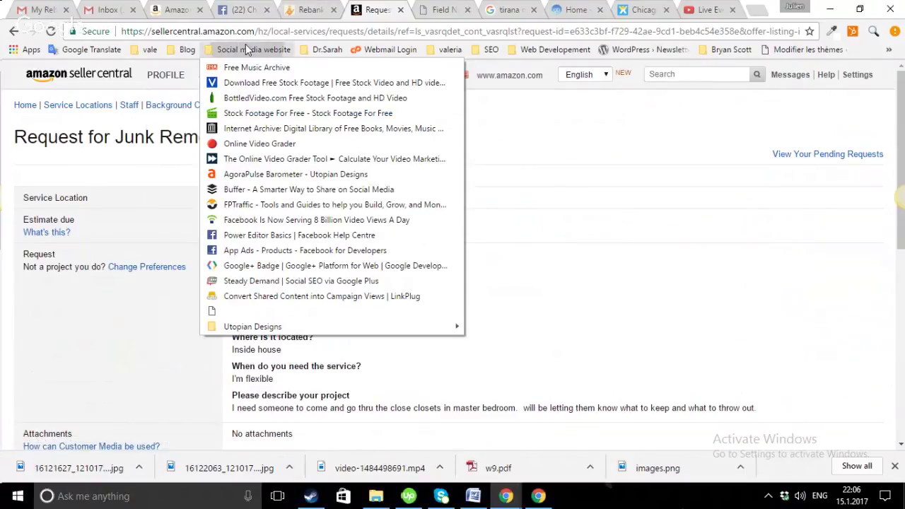
left_click(532, 122)
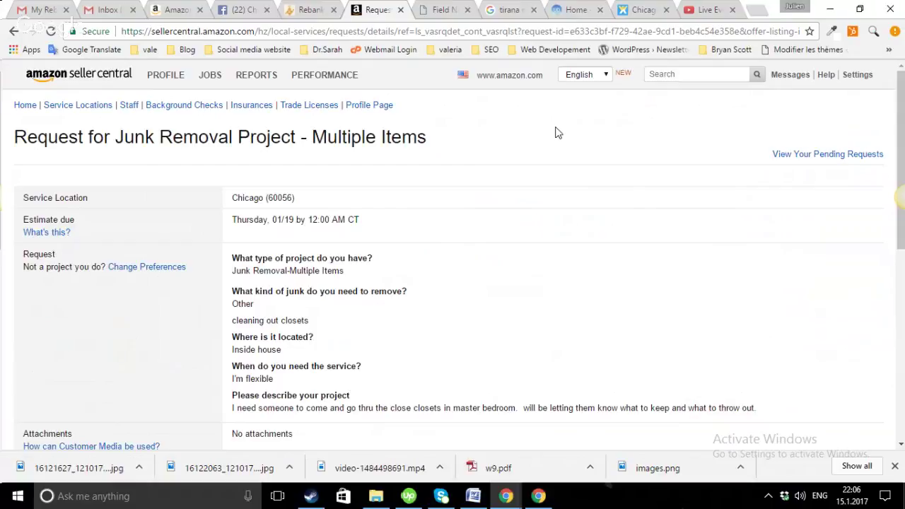
Bring the Utopian Designs 'Home' tab to the front
left_click(577, 12)
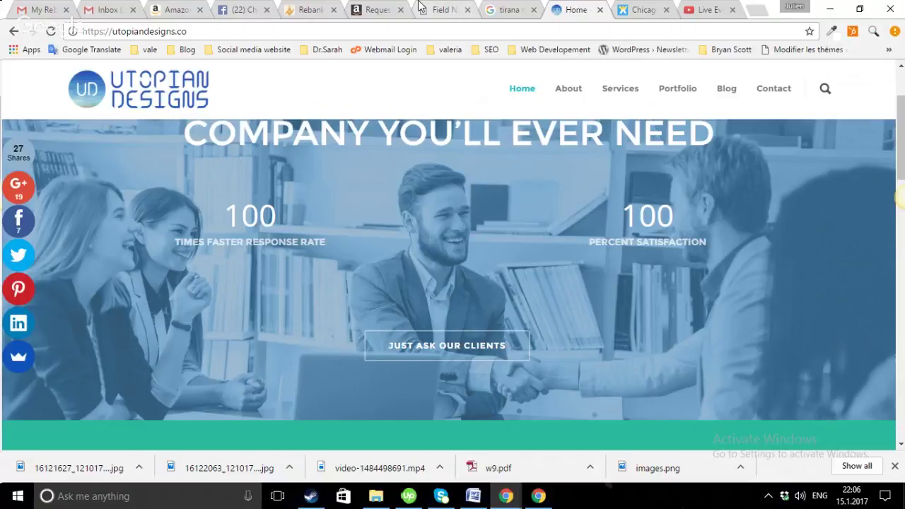
Back on Amazon, visit JOBS > Manage Orders and Requests to Estimate, ending on Manage Services
left_click(368, 10)
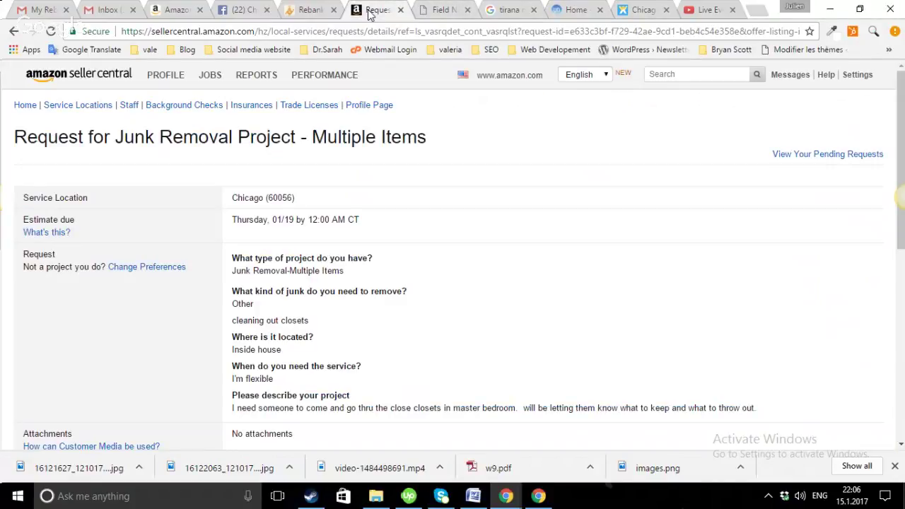
mouse_move(210, 75)
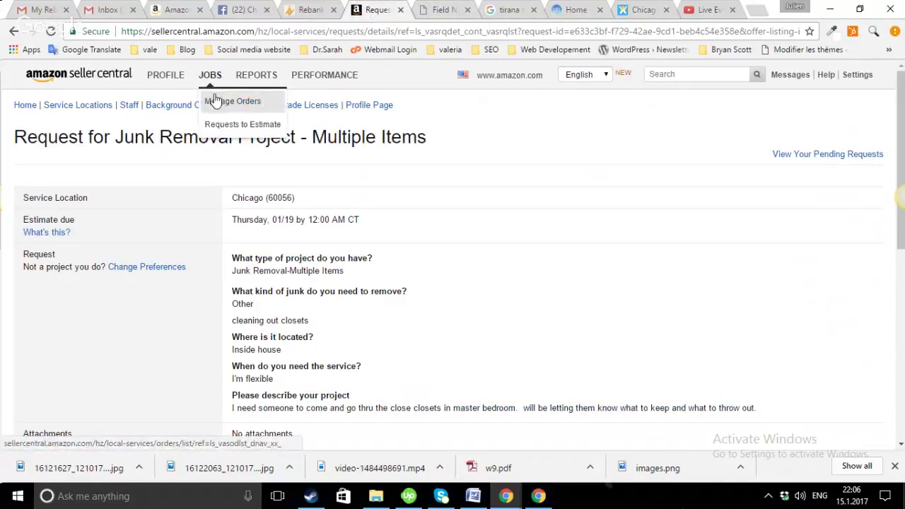
left_click(215, 100)
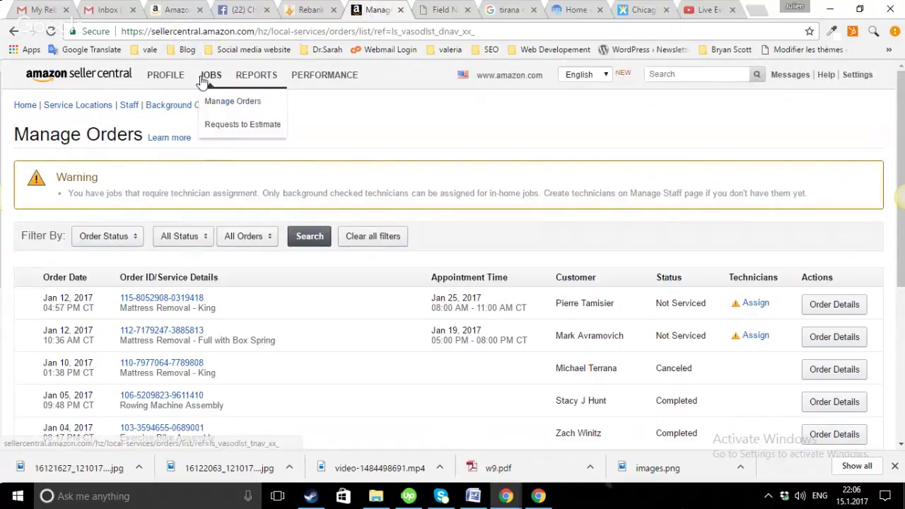
left_click(209, 104)
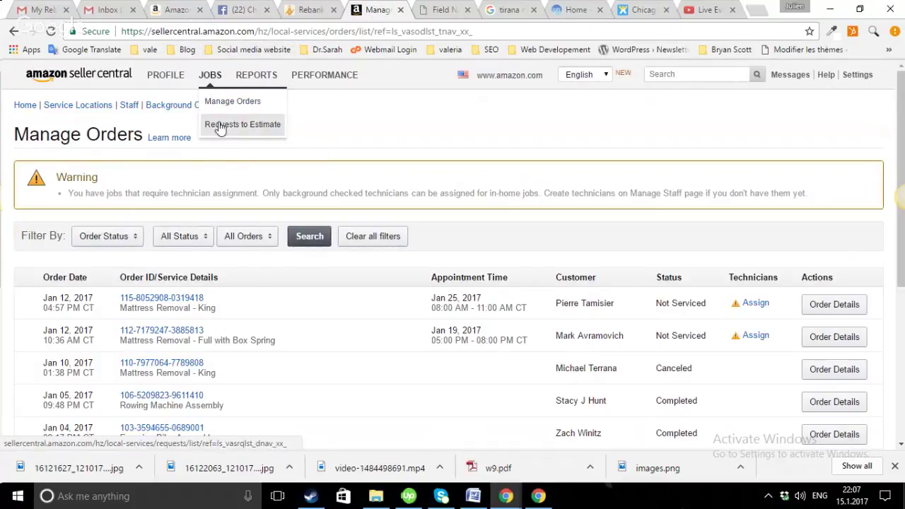
left_click(220, 125)
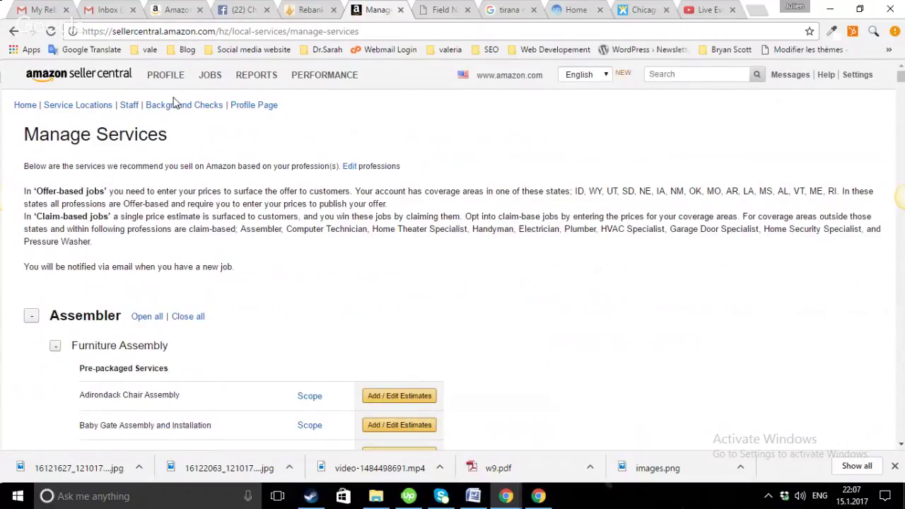
Scroll the Furniture Assembly services list, then switch to the Utopian Designs 'Home' tab
left_click(900, 110)
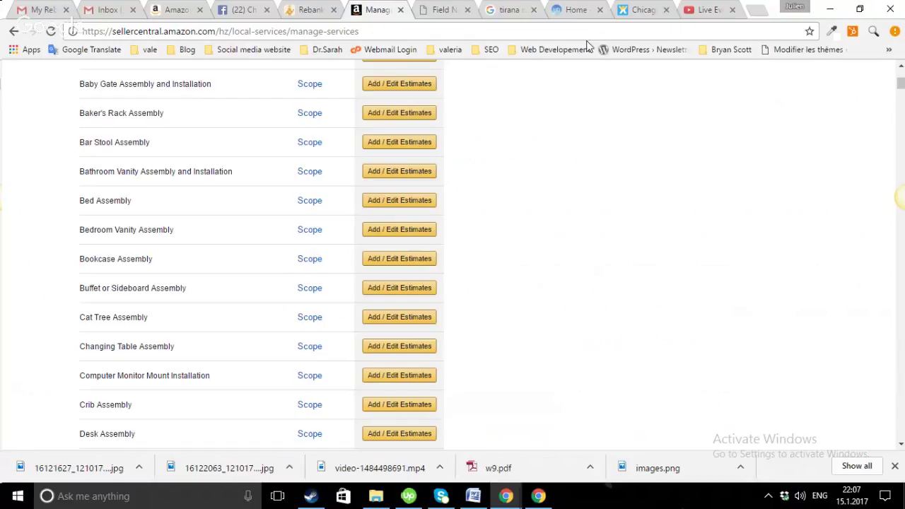
left_click(565, 10)
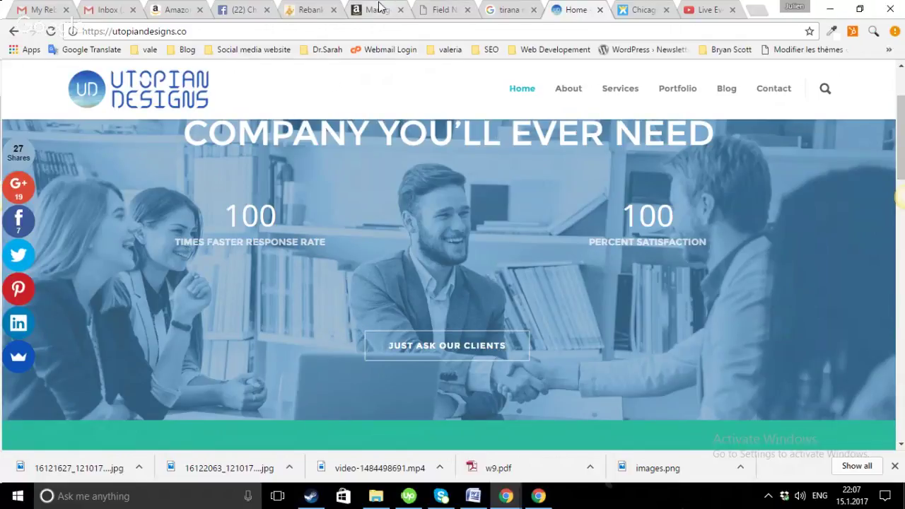
Show YouTube's Live Events list with the Amazon Home Services hangout, then switch Chrome windows
left_click(703, 12)
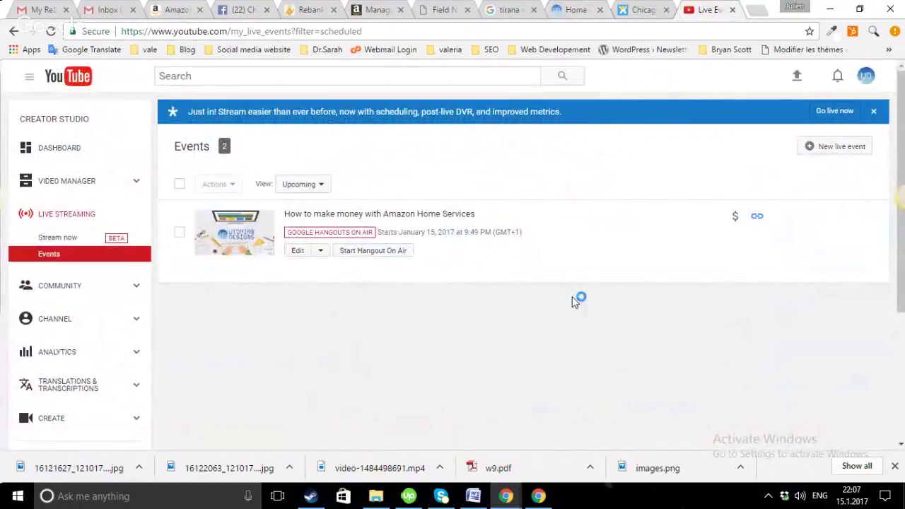
left_click(538, 496)
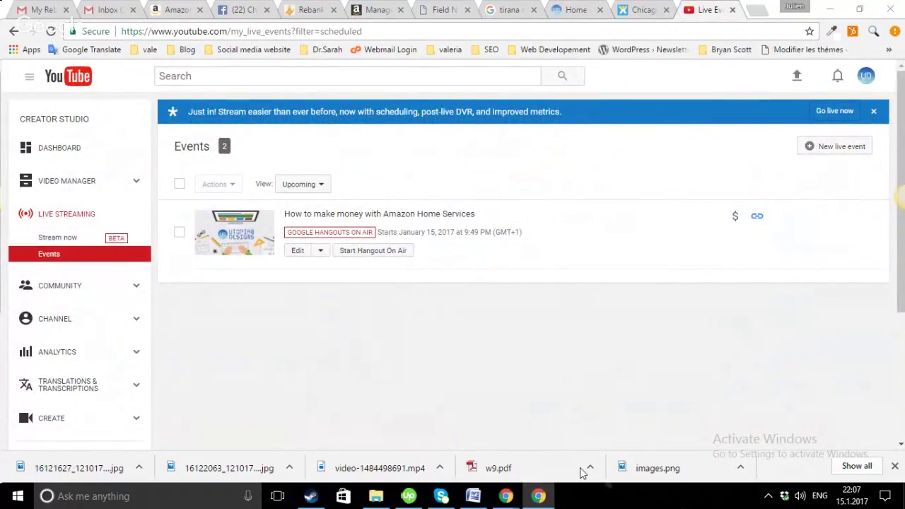